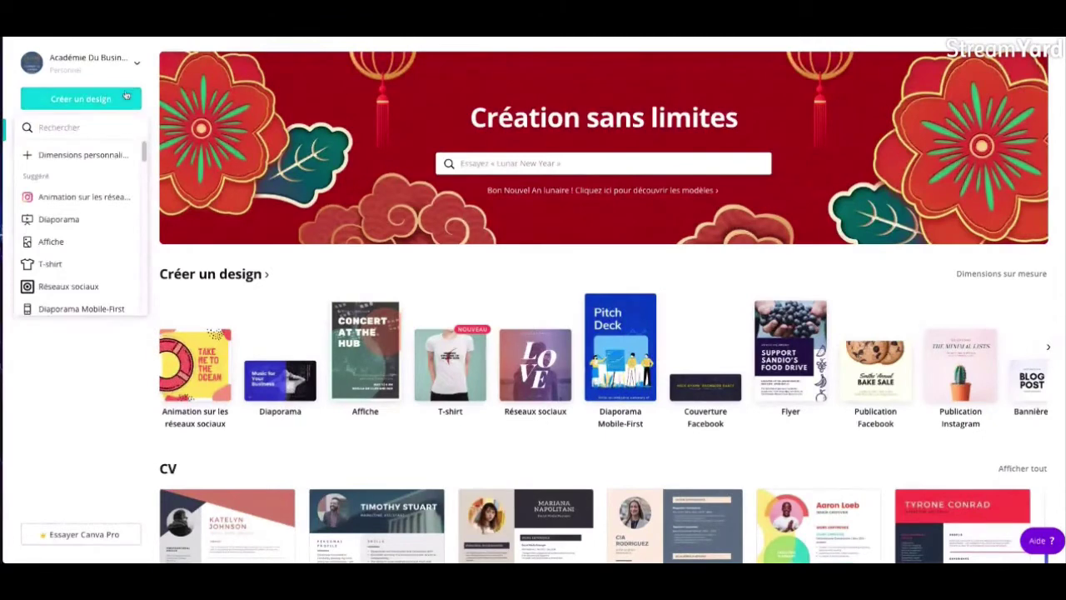
Create a blank custom design 6 inches wide and 9 inches high.
{"action": "left_click", "coordinate": [101, 156]}
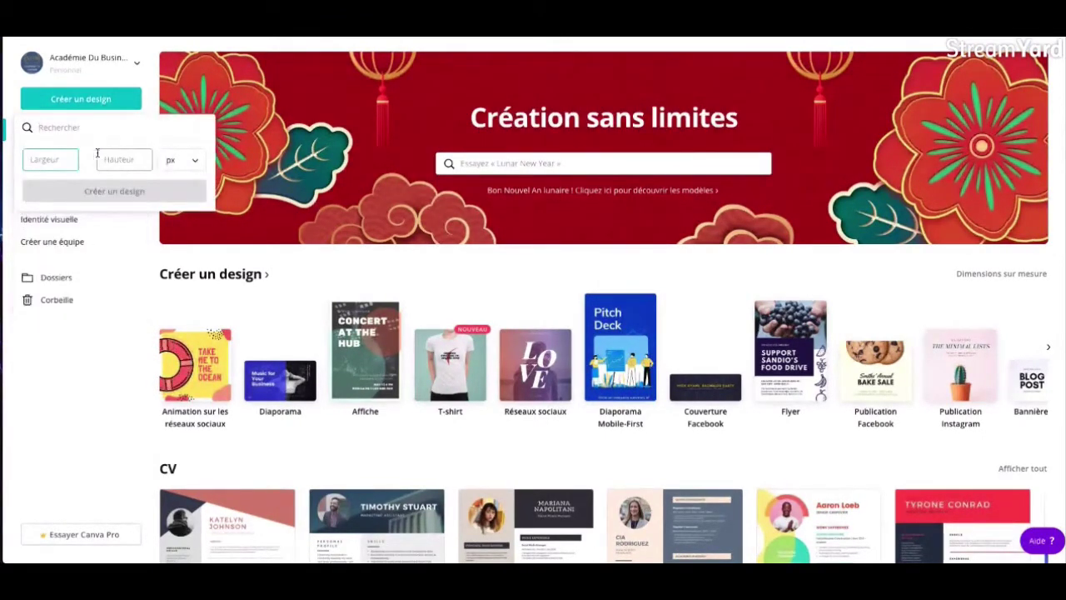
{"action": "left_click", "coordinate": [64, 159]}
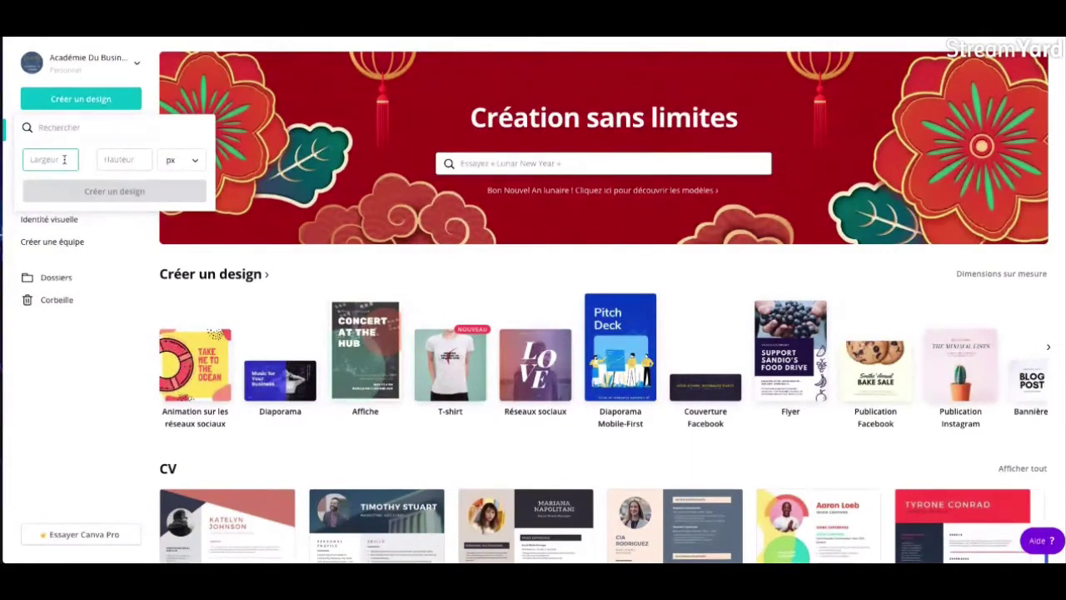
{"action": "type", "text": "6"}
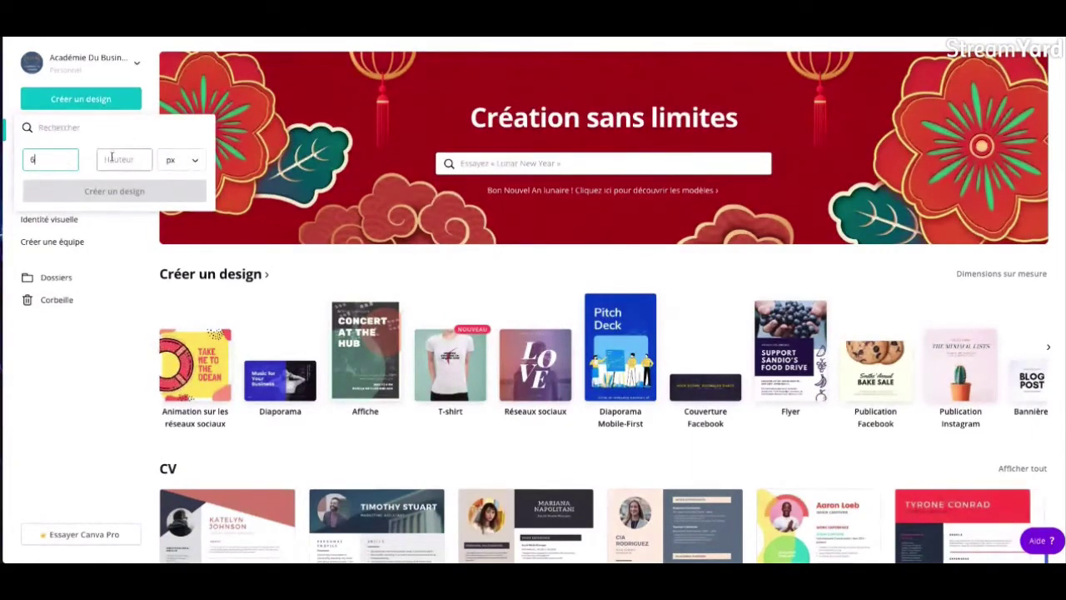
{"action": "left_click", "coordinate": [181, 159]}
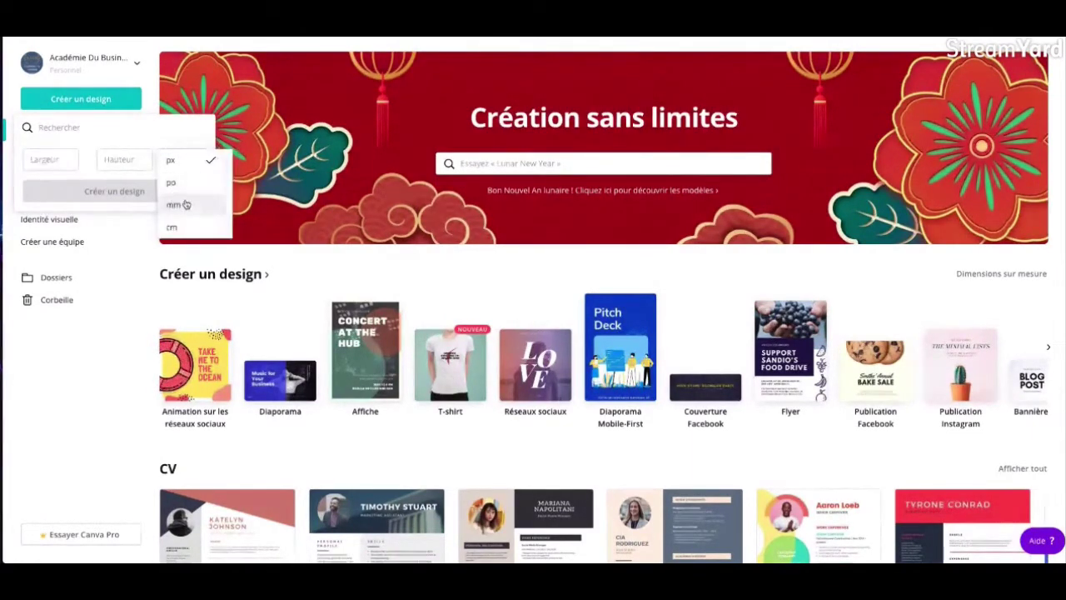
{"action": "left_click", "coordinate": [182, 182]}
{"action": "left_click", "coordinate": [64, 155]}
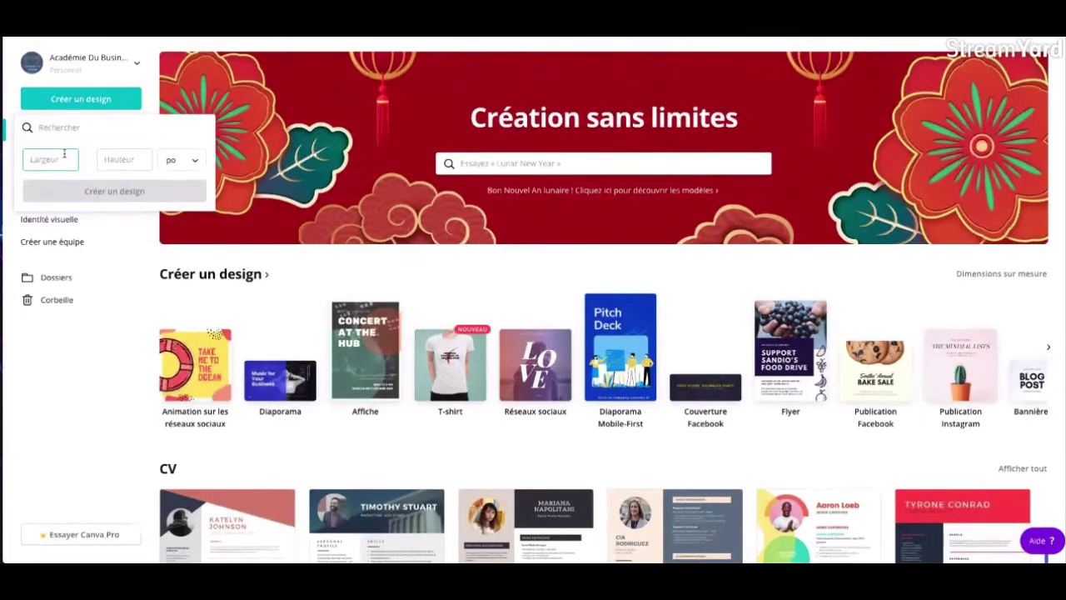
{"action": "type", "text": "6"}
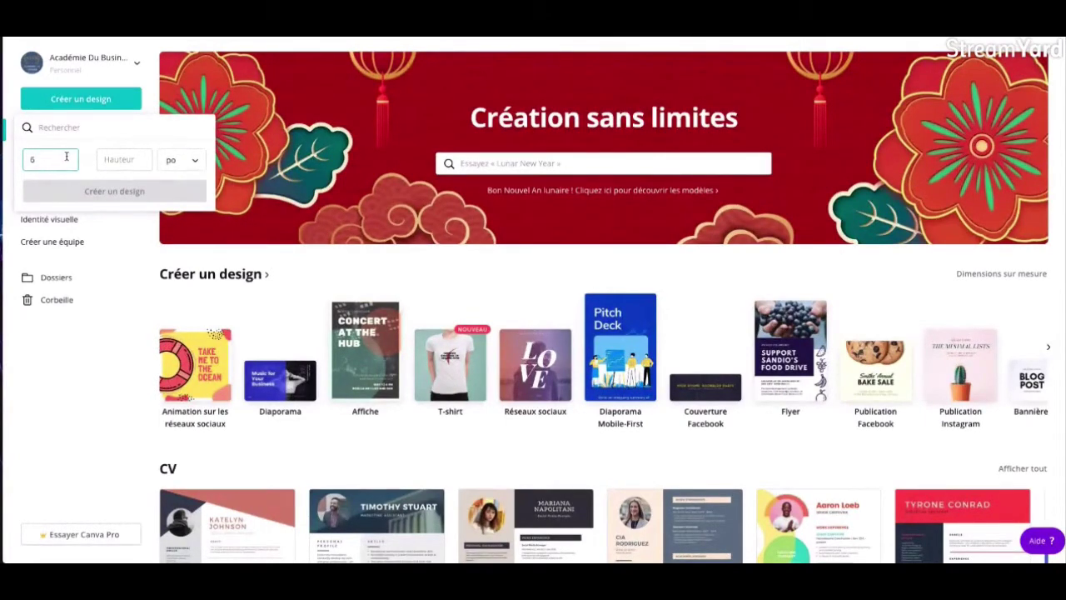
{"action": "left_click", "coordinate": [123, 161]}
{"action": "type", "text": "0"}
{"action": "key", "text": "BackSpace"}
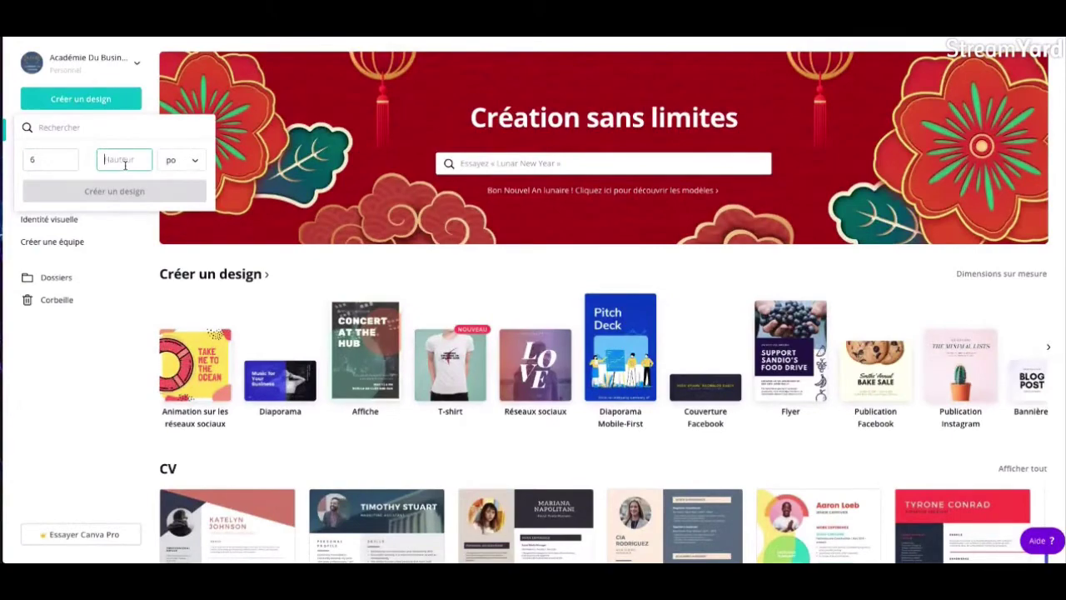
{"action": "type", "text": "9"}
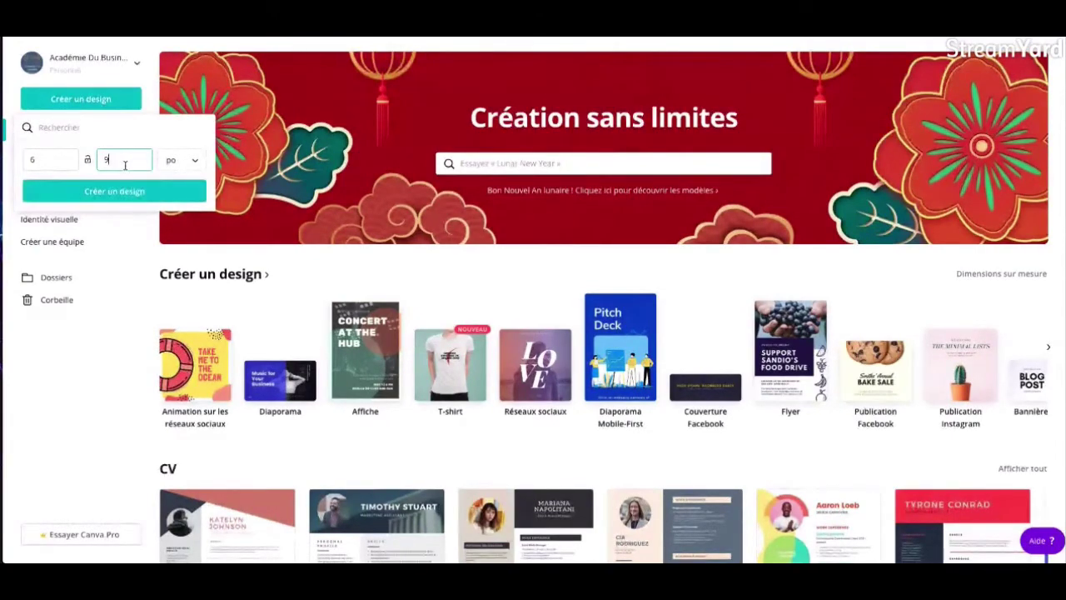
{"action": "left_click", "coordinate": [114, 190]}
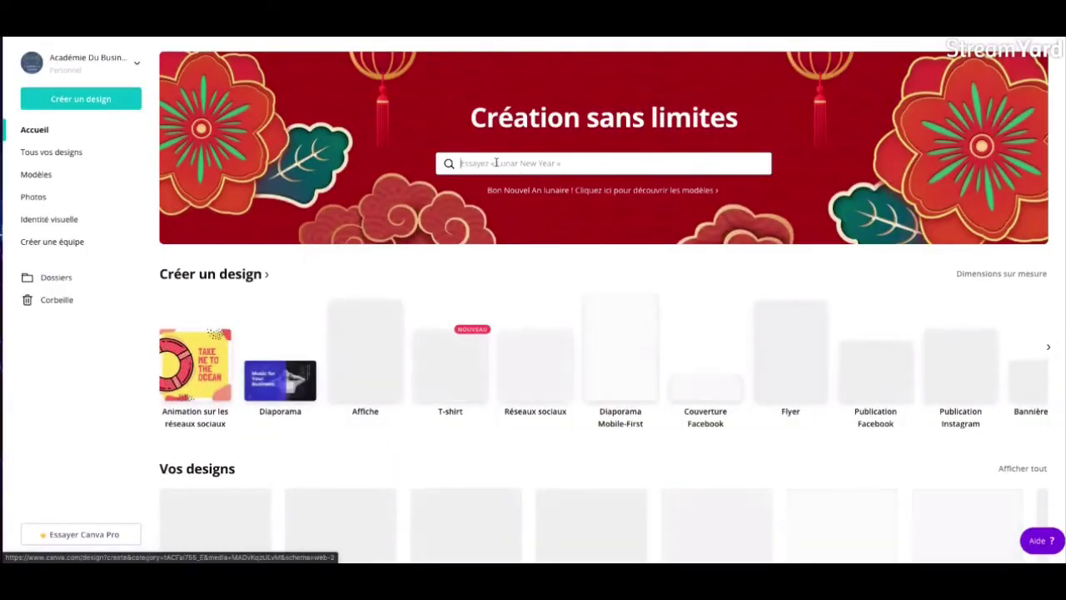
Search the templates for "ebook" and open the White Lined Notebook eBook Cover as a design.
{"action": "left_click", "coordinate": [496, 162]}
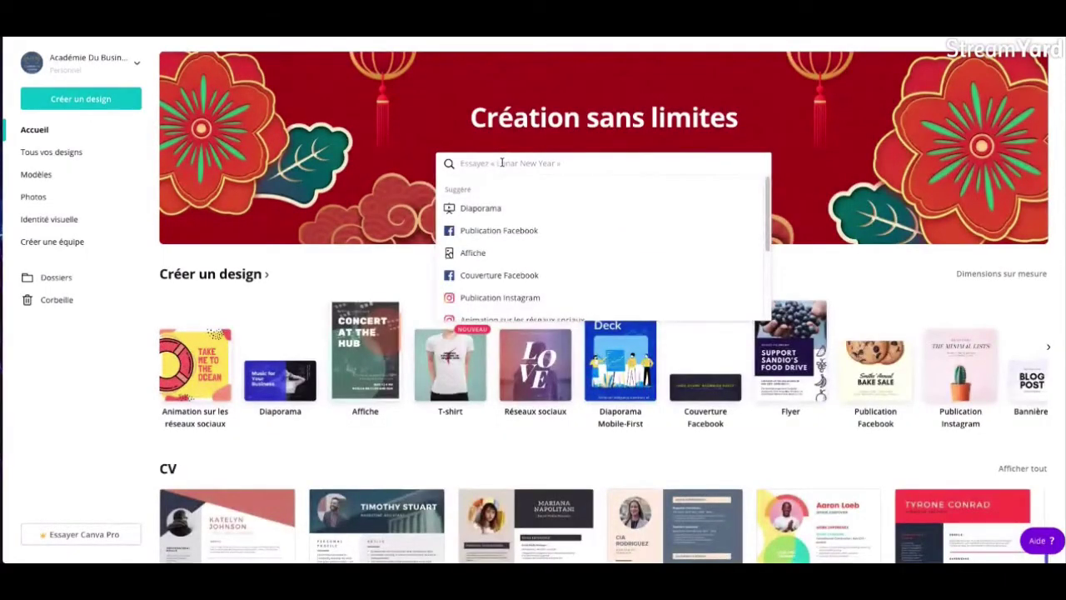
{"action": "type", "text": "ebook"}
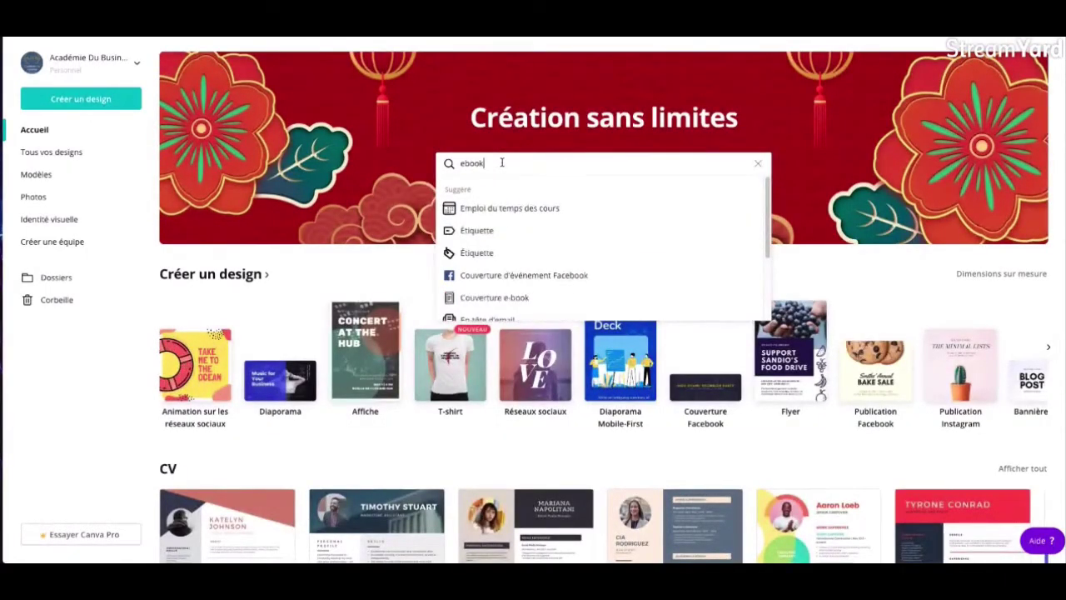
{"action": "key", "text": "Return"}
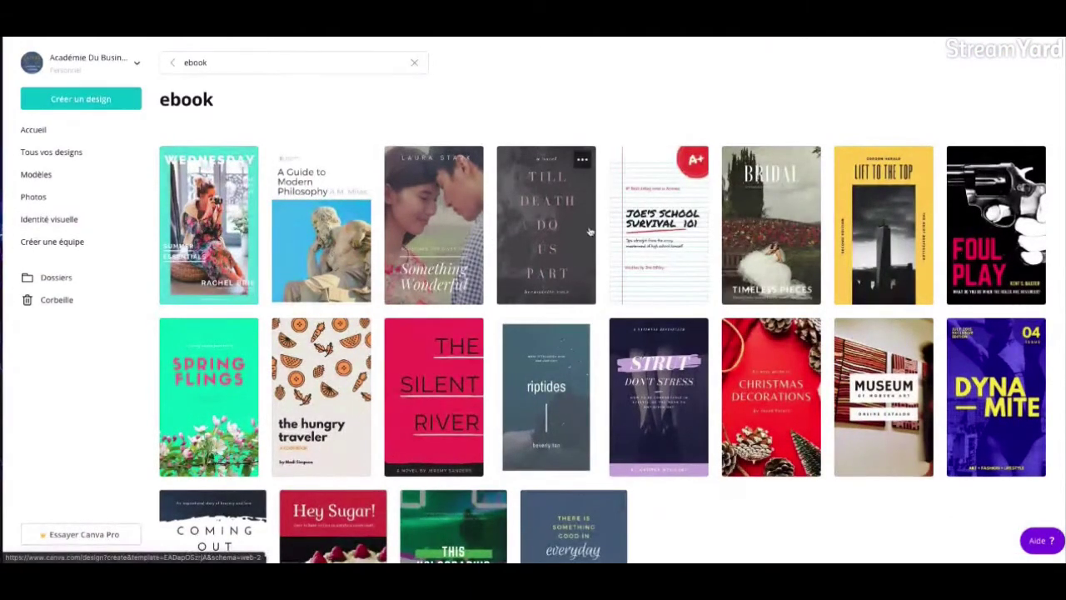
{"action": "left_click", "coordinate": [653, 188]}
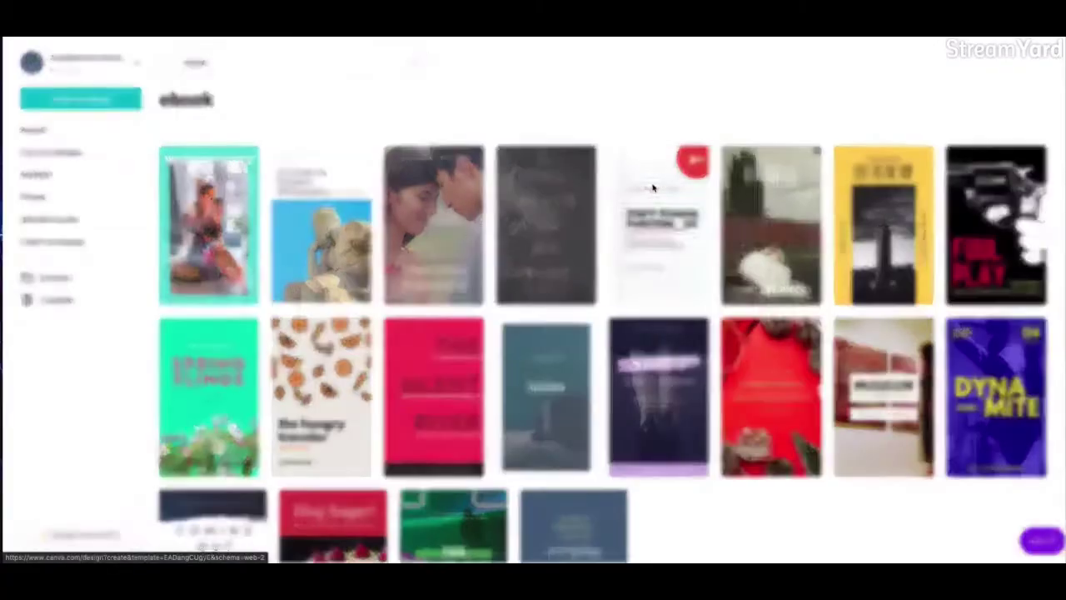
{"action": "left_click", "coordinate": [778, 214]}
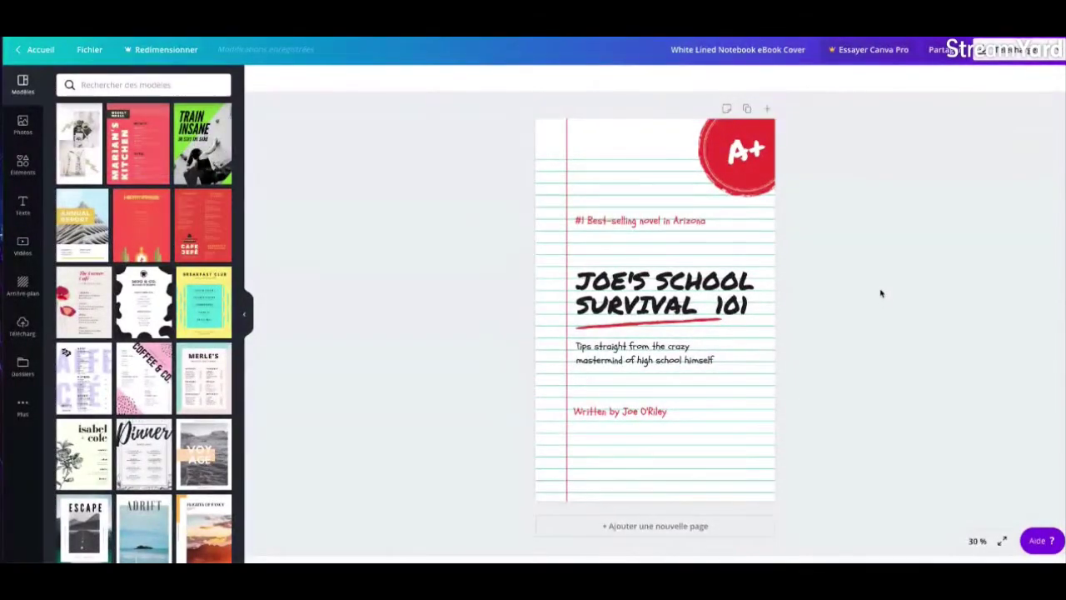
Add a blank second page to the eBook cover and move the lined-paper graphic from the cover onto it.
{"action": "key", "text": "ctrl+Return"}
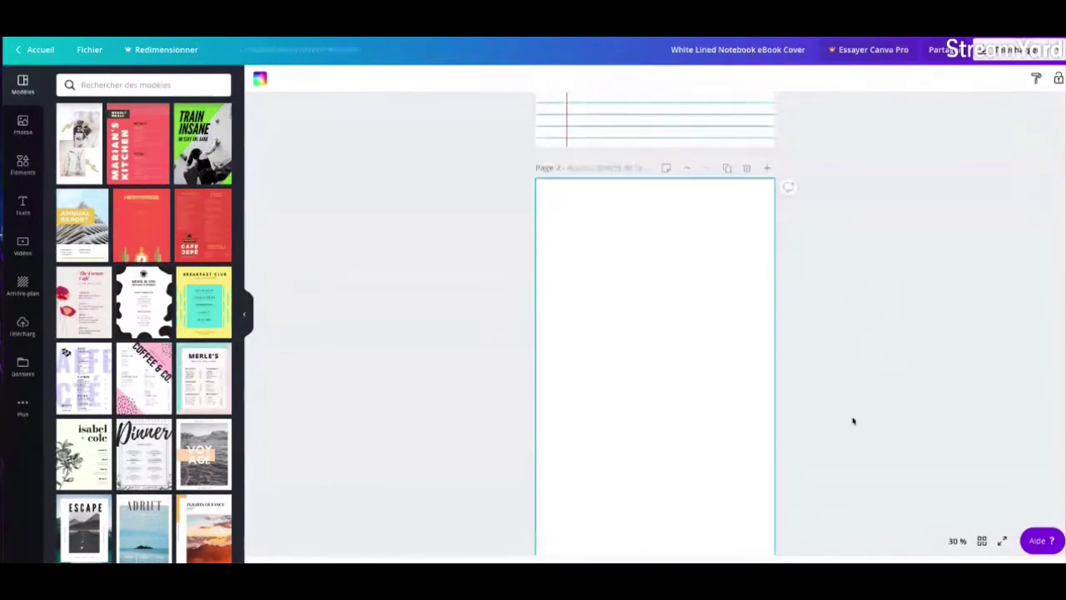
{"action": "scroll", "coordinate": [885, 367], "scroll_direction": "up", "scroll_amount": 2}
{"action": "left_click_drag", "start_coordinate": [696, 160], "coordinate": [700, 547]}
{"action": "scroll", "coordinate": [921, 447], "scroll_direction": "down", "scroll_amount": 2}
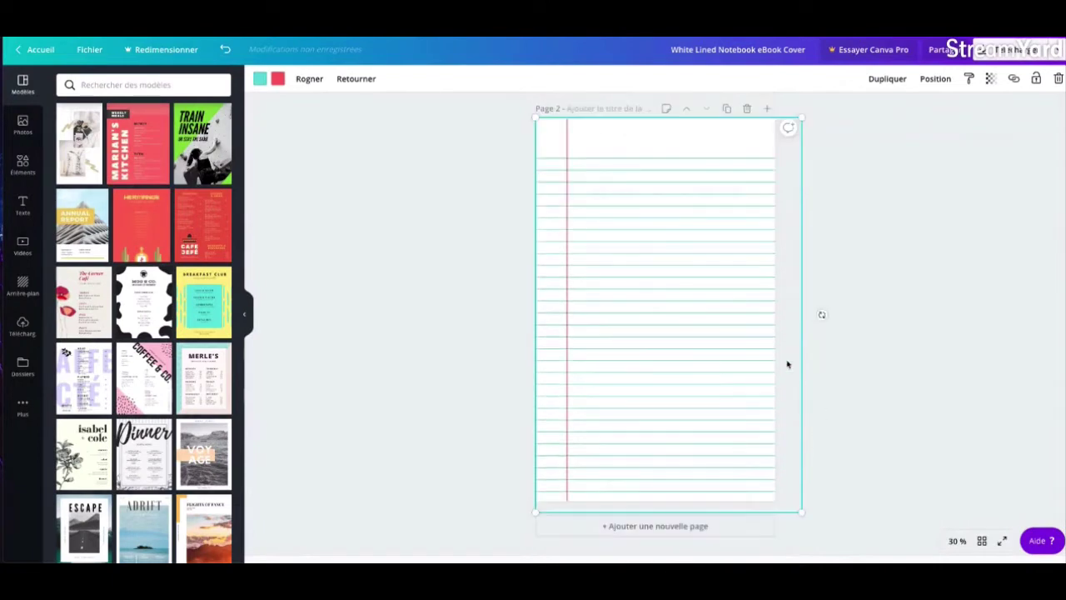
Copy the lined-paper graphic and paste it into the blank 6 × 9 inch design, allowing clipboard access.
{"action": "right_click", "coordinate": [673, 316]}
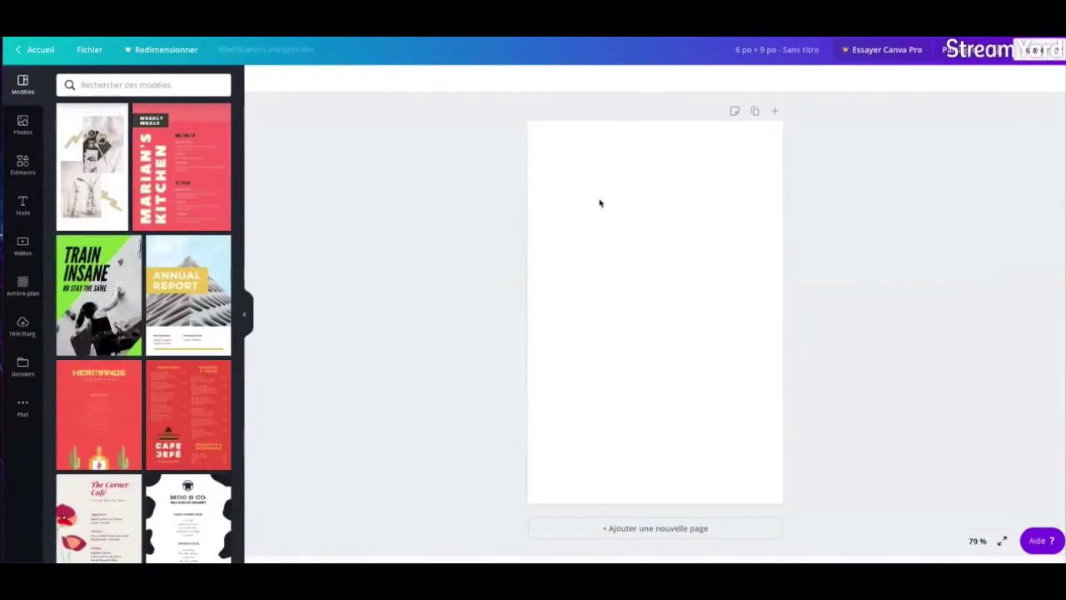
{"action": "right_click", "coordinate": [620, 237]}
{"action": "left_click", "coordinate": [650, 275]}
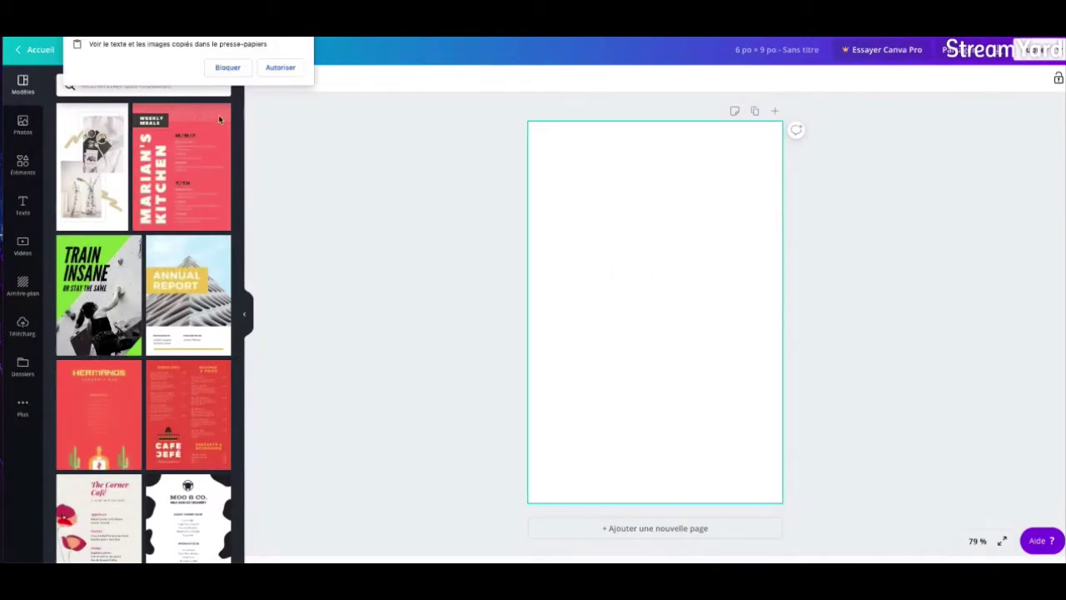
{"action": "left_click", "coordinate": [280, 68]}
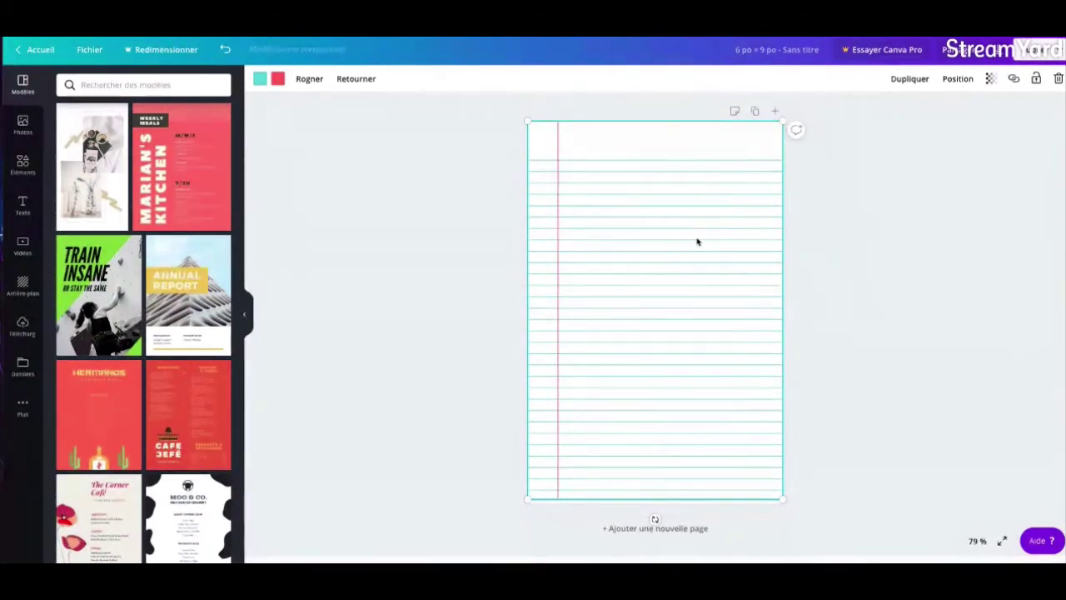
{"action": "left_click", "coordinate": [842, 219]}
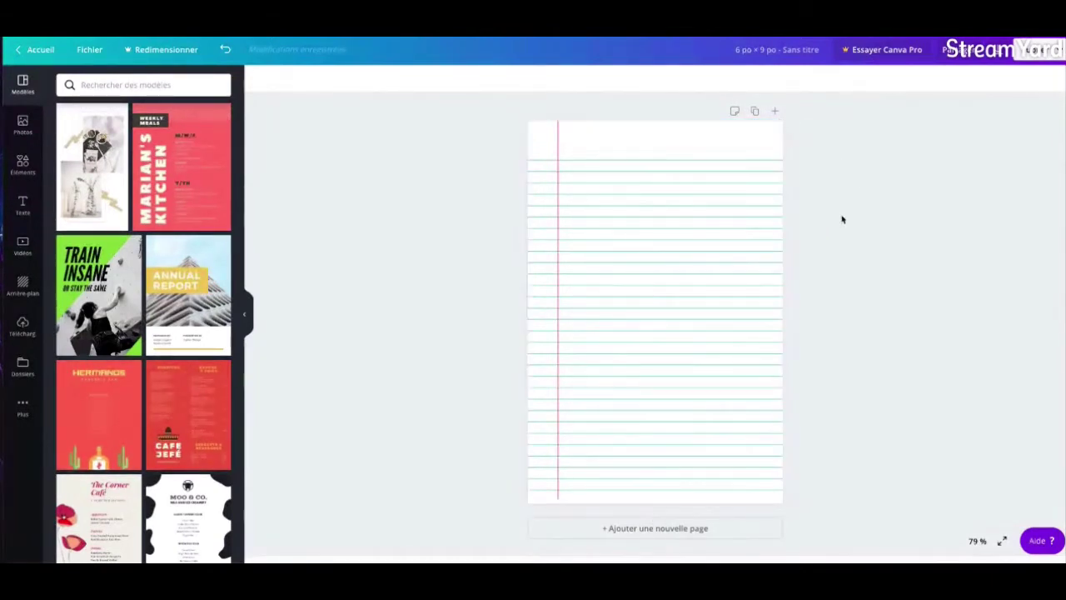
Recolour the lined-paper graphic's horizontal lines and vertical margin line black.
{"action": "left_click", "coordinate": [672, 188]}
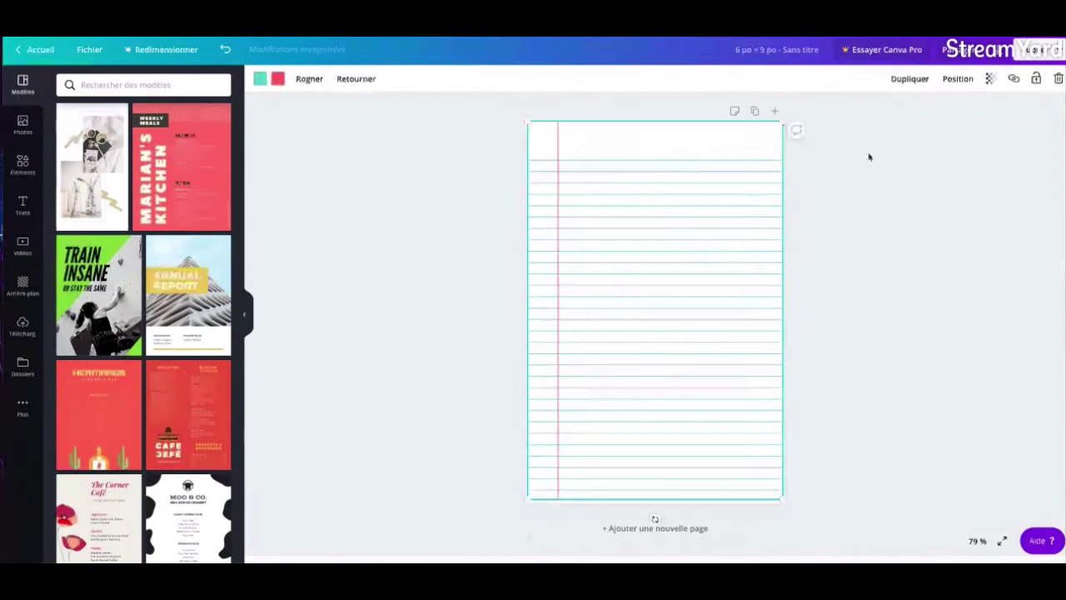
{"action": "left_click", "coordinate": [260, 79]}
{"action": "left_click", "coordinate": [68, 241]}
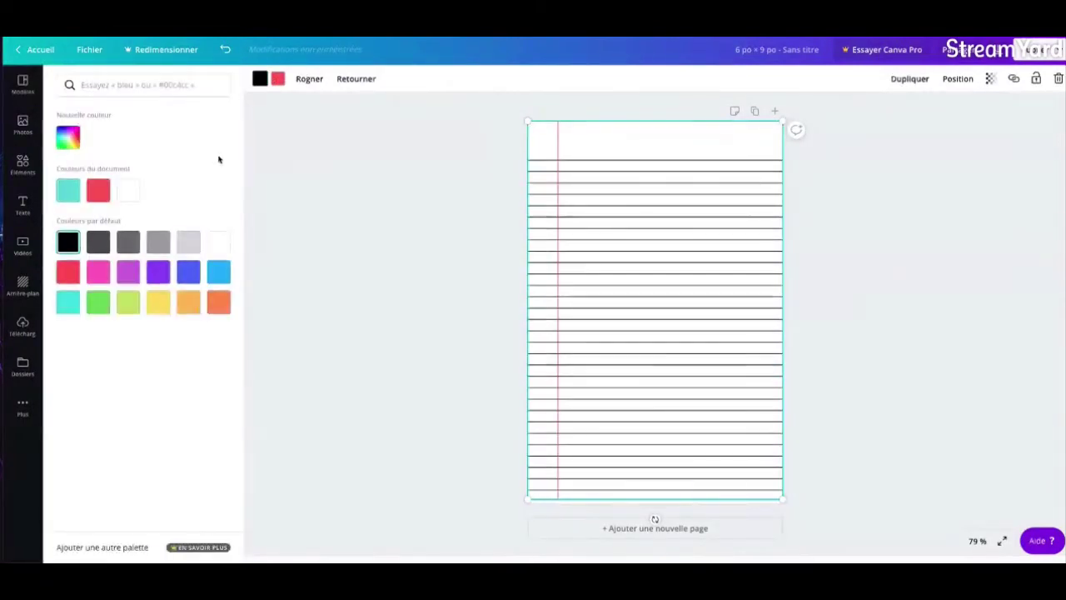
{"action": "left_click", "coordinate": [68, 241]}
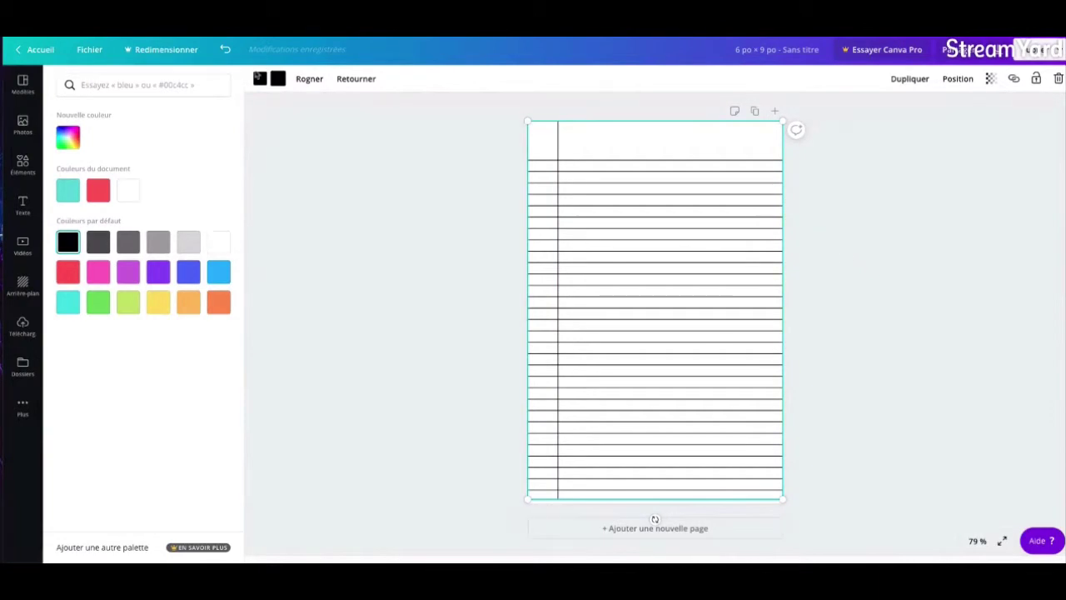
{"action": "key", "text": "Escape"}
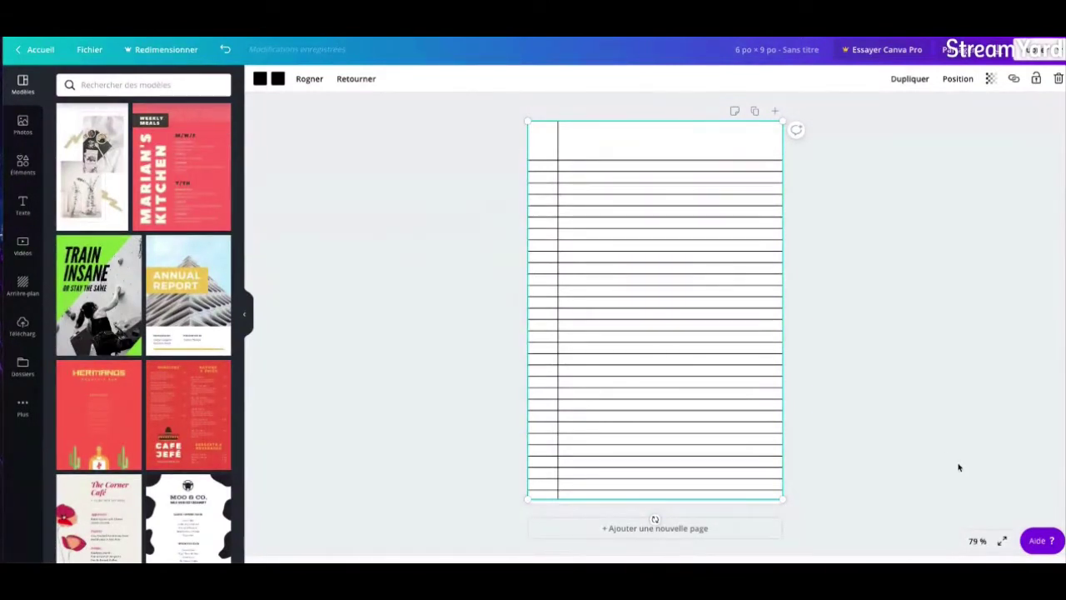
Recolour the lined-paper graphic's horizontal lines and margin line with the third default swatch, a medium-dark grey.
{"action": "left_click", "coordinate": [259, 79]}
{"action": "left_click", "coordinate": [125, 243]}
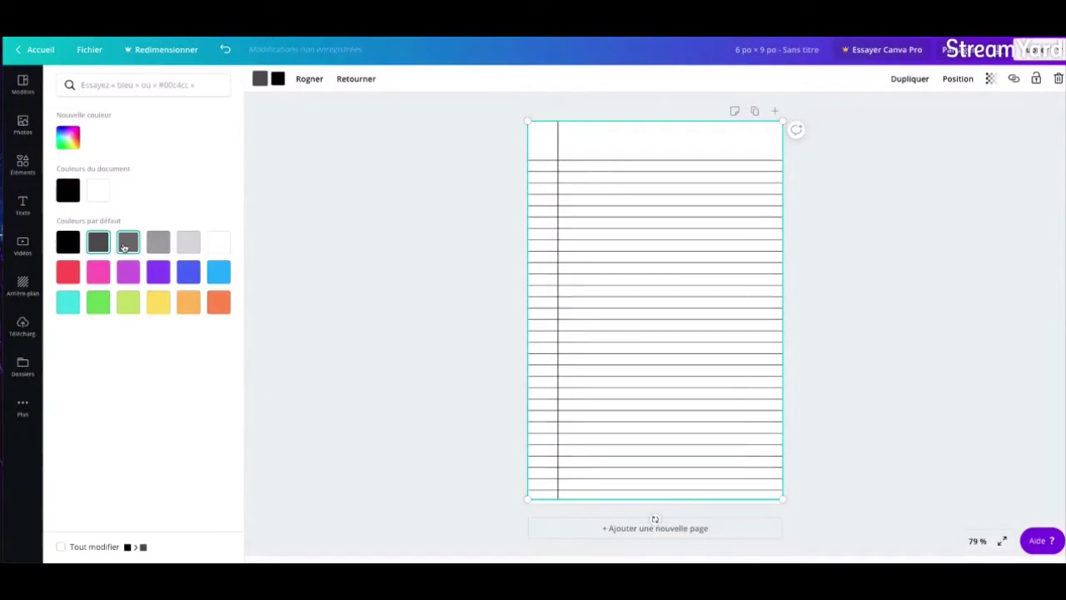
{"action": "left_click", "coordinate": [277, 78]}
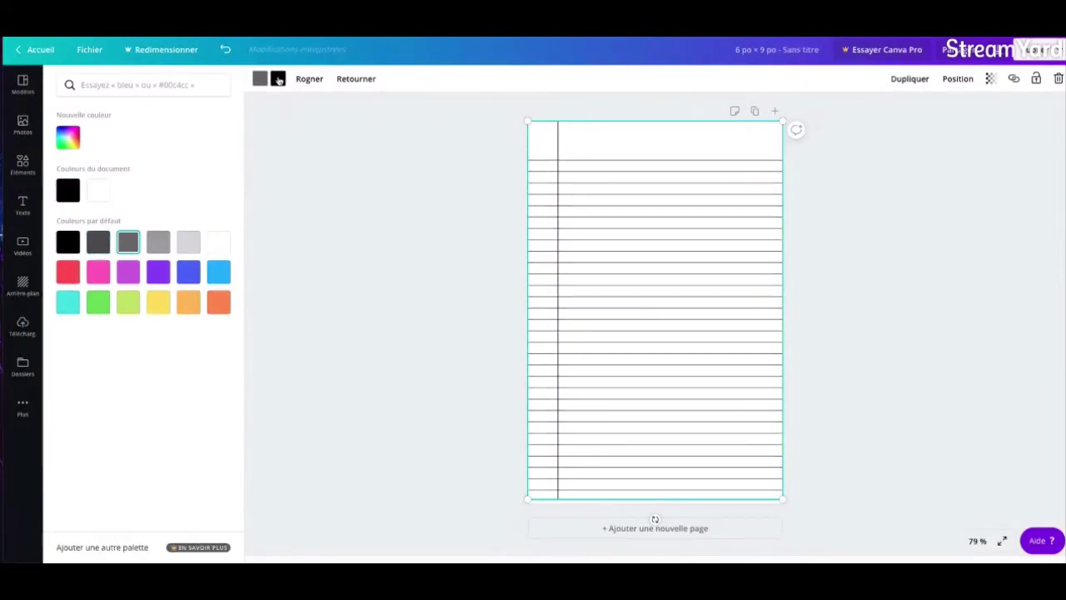
{"action": "left_click", "coordinate": [127, 242]}
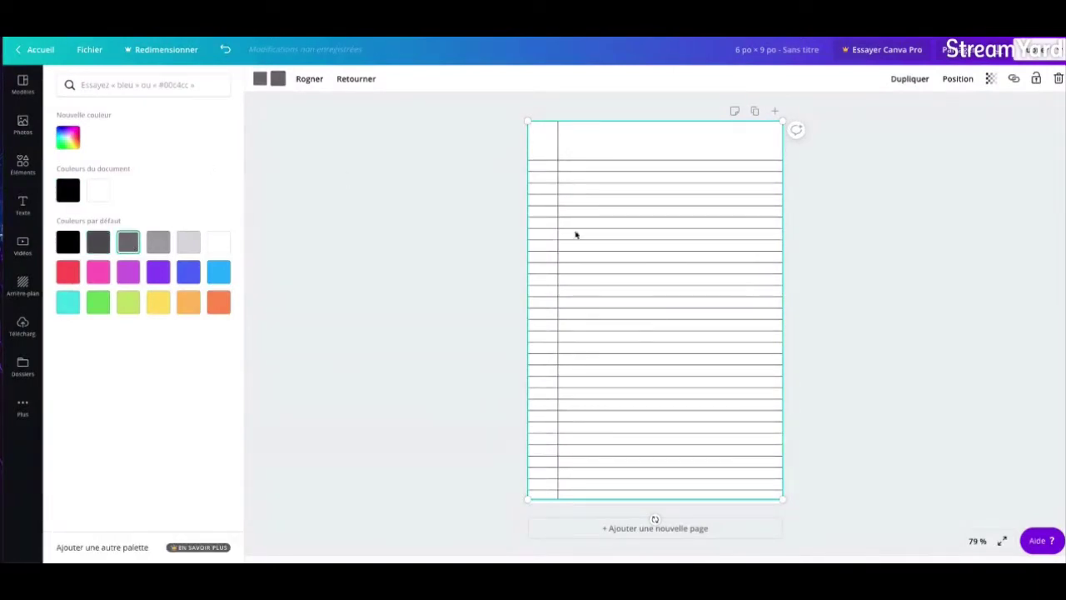
{"action": "key", "text": "Escape"}
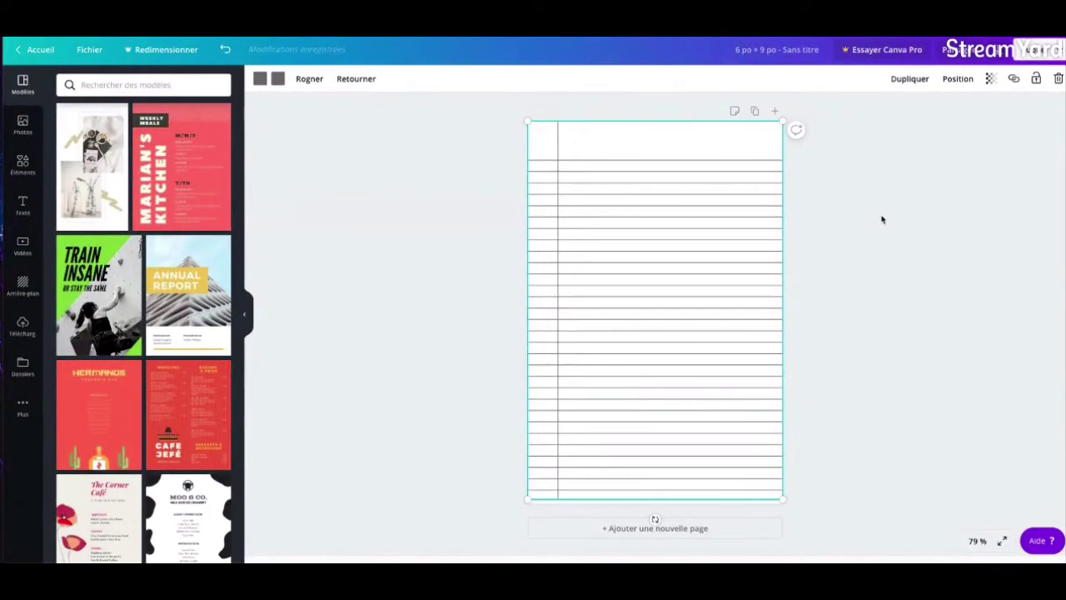
Shrink the lined-paper graphic from its corners and centre it on the page, leaving white margins all around.
{"action": "scroll", "coordinate": [882, 219], "scroll_direction": "down", "scroll_amount": 1}
{"action": "scroll", "coordinate": [885, 210], "scroll_direction": "up", "scroll_amount": 1}
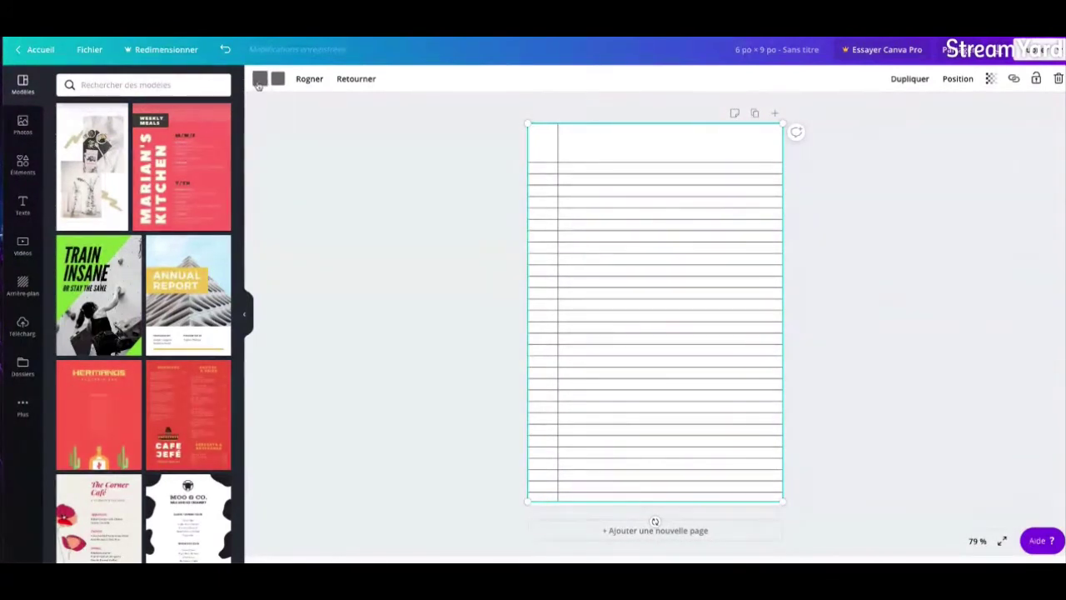
{"action": "scroll", "coordinate": [915, 230], "scroll_direction": "down", "scroll_amount": 1}
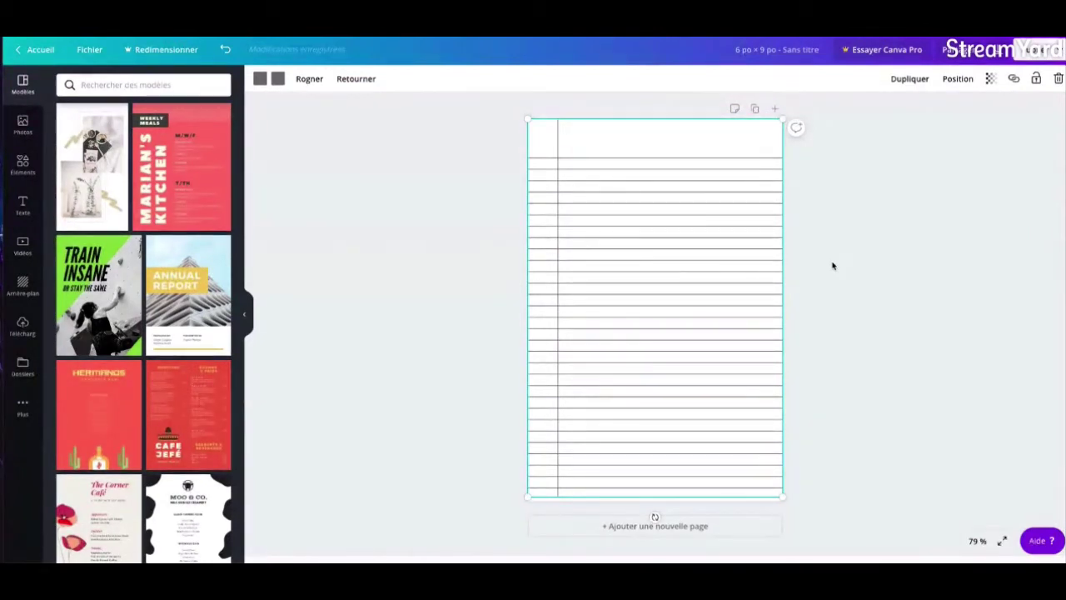
{"action": "left_click_drag", "start_coordinate": [528, 119], "coordinate": [586, 165]}
{"action": "left_click_drag", "start_coordinate": [788, 482], "coordinate": [744, 447]}
{"action": "left_click_drag", "start_coordinate": [695, 334], "coordinate": [696, 343]}
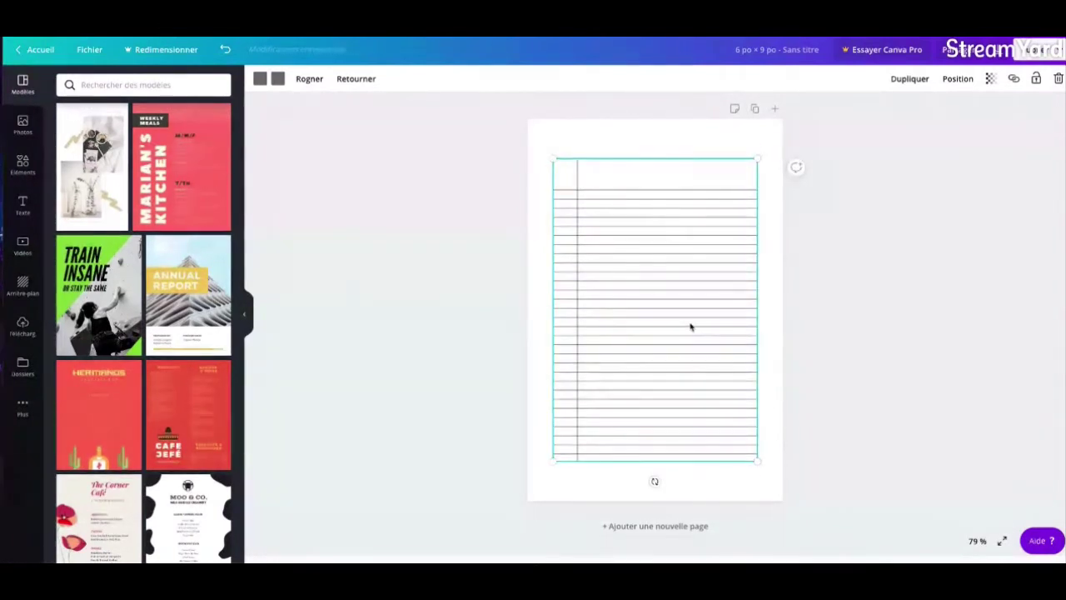
{"action": "left_click_drag", "start_coordinate": [689, 316], "coordinate": [690, 313]}
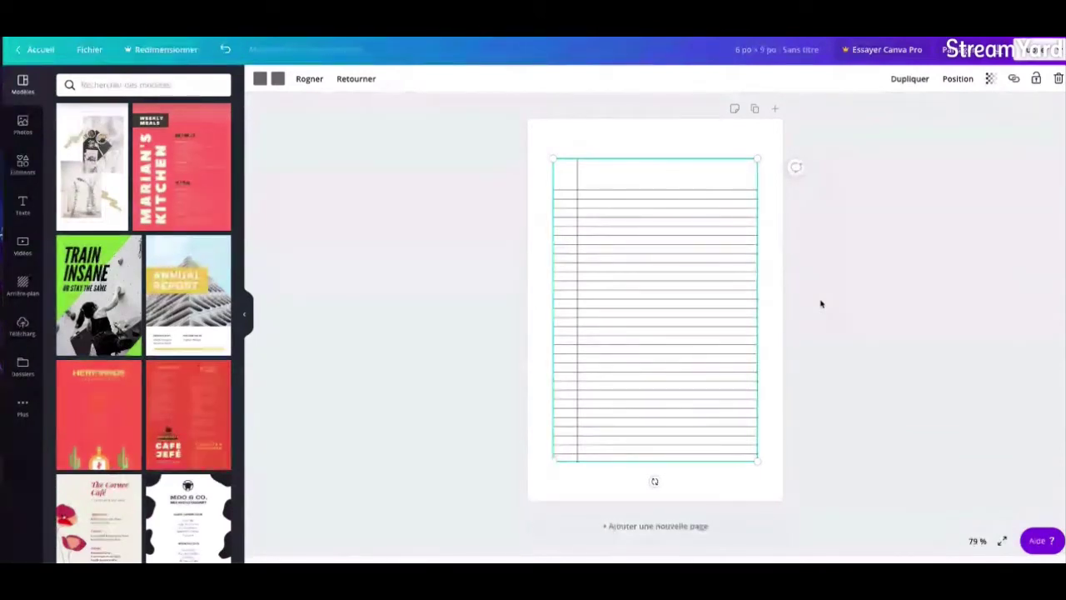
Duplicate the finished lined page within the 6 × 9 inch design.
{"action": "left_click", "coordinate": [755, 111]}
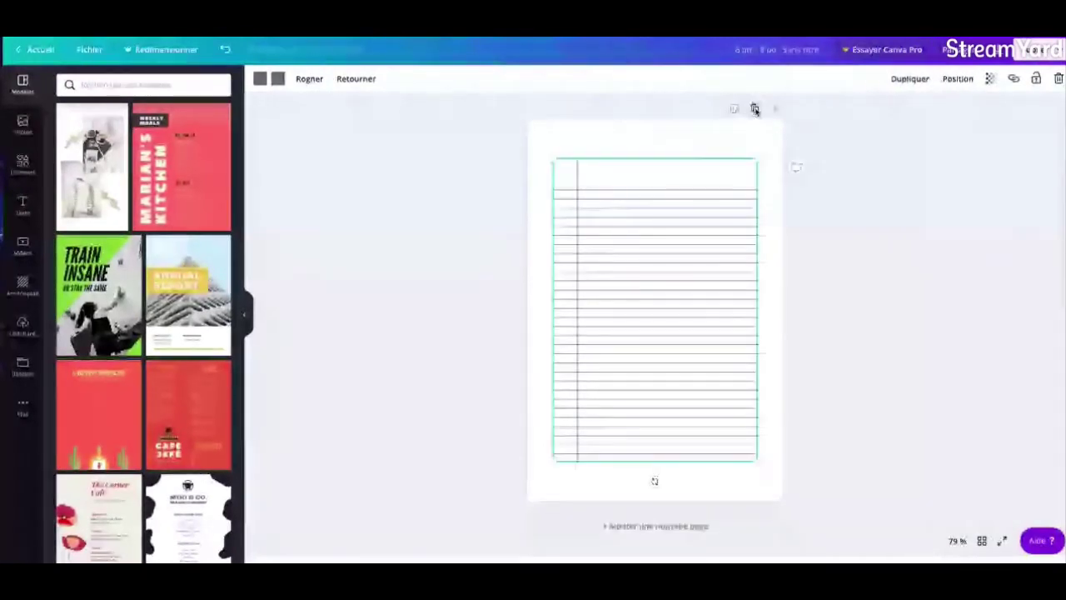
{"action": "left_click", "coordinate": [756, 111]}
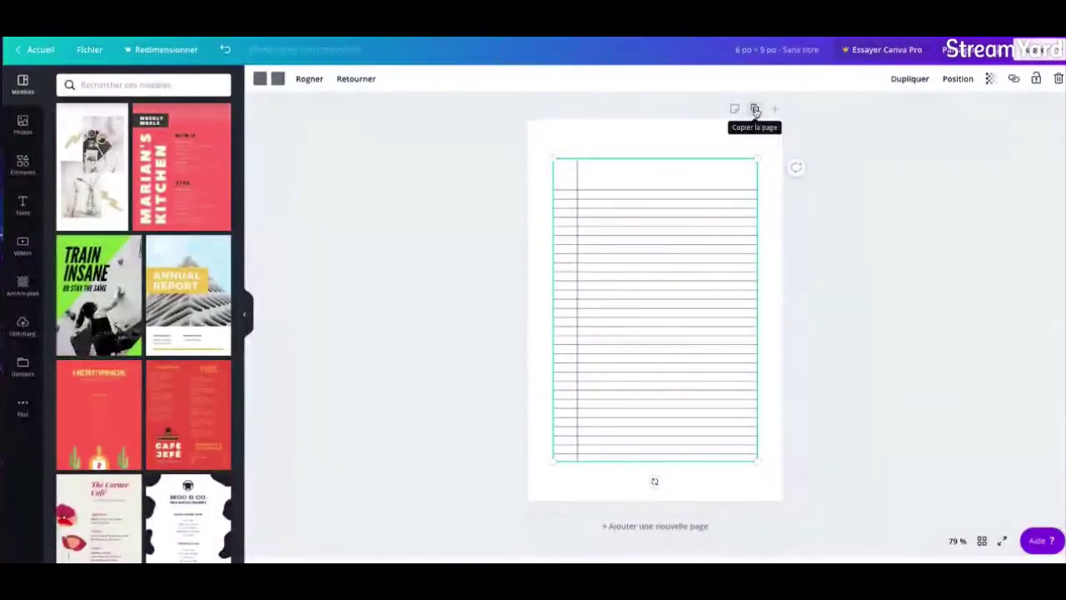
{"action": "left_click", "coordinate": [822, 261]}
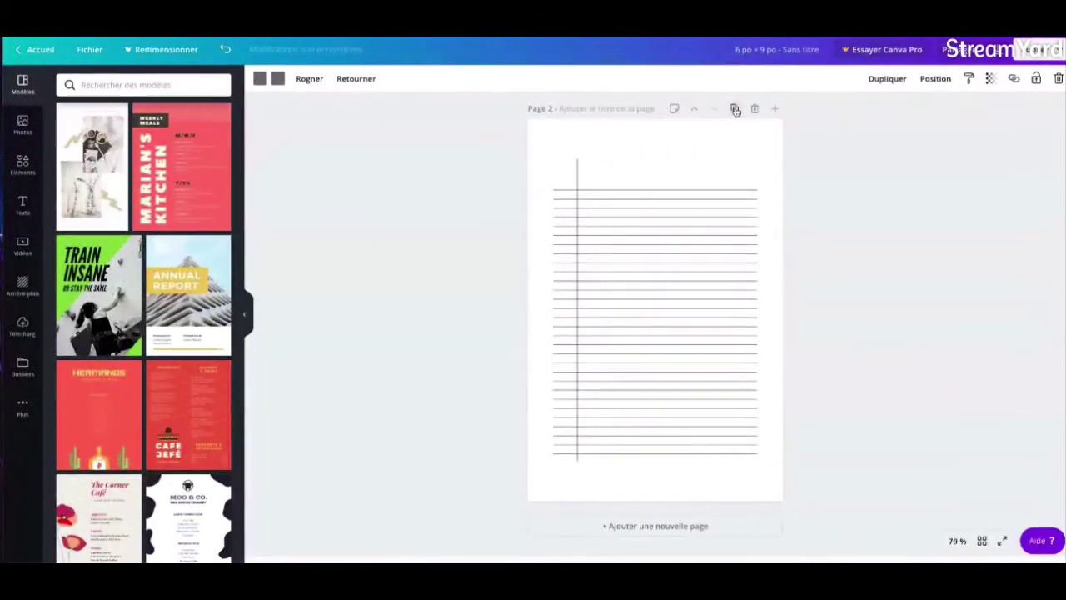
Duplicate the lined page repeatedly until the design has eight lined pages.
{"action": "left_click", "coordinate": [733, 108]}
{"action": "left_click", "coordinate": [735, 108]}
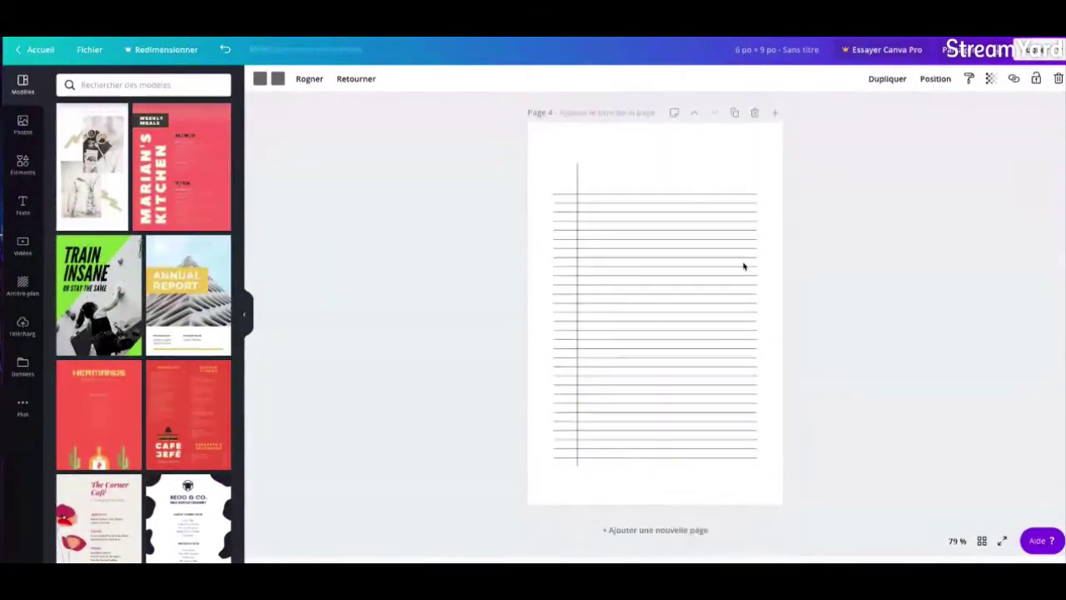
{"action": "left_click", "coordinate": [733, 110]}
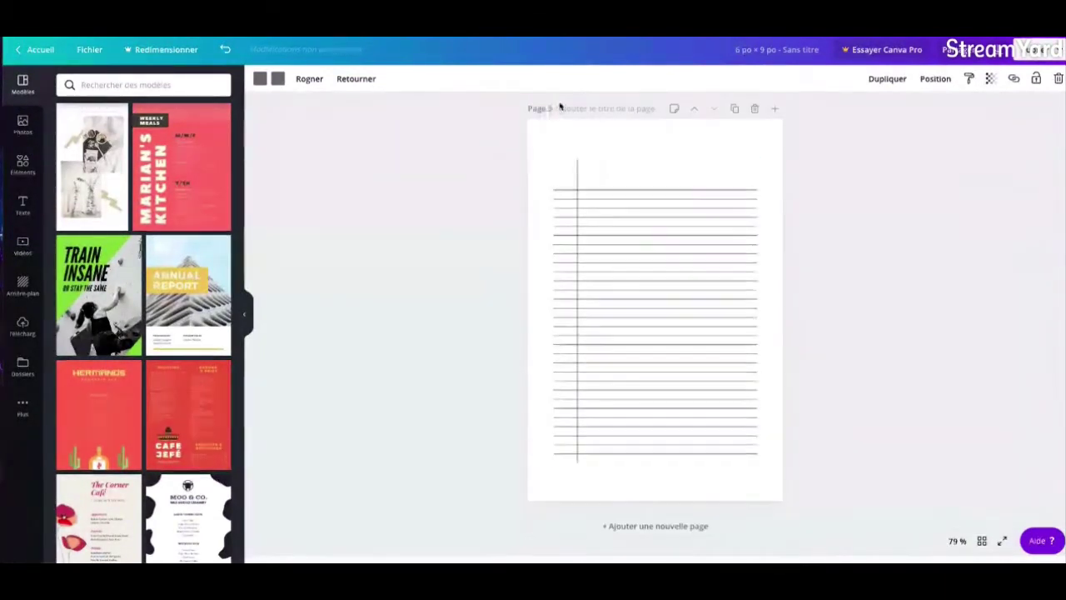
{"action": "left_click", "coordinate": [734, 108]}
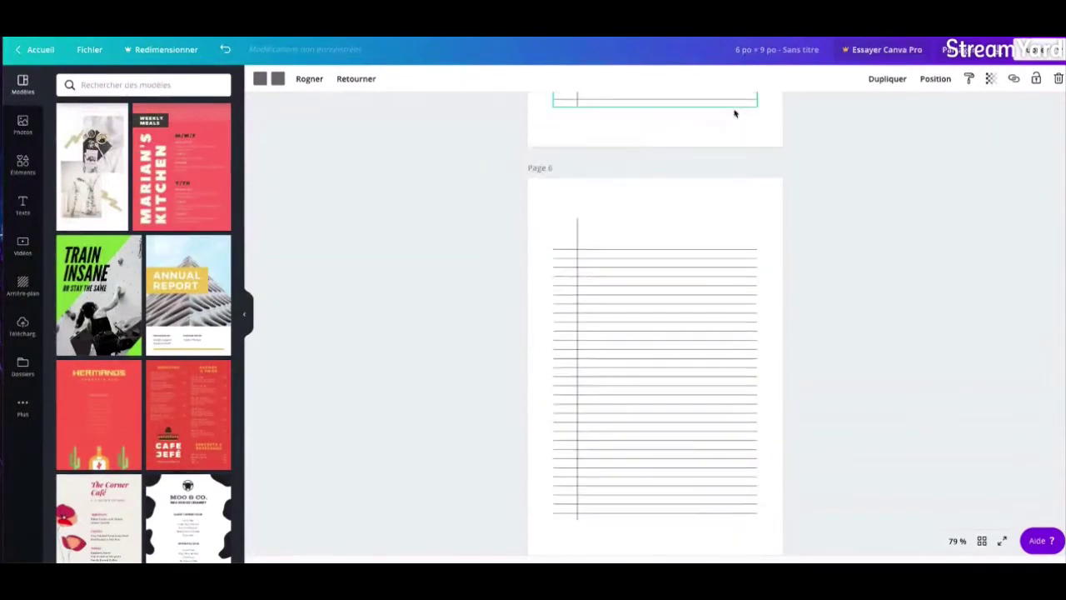
{"action": "left_click", "coordinate": [734, 109]}
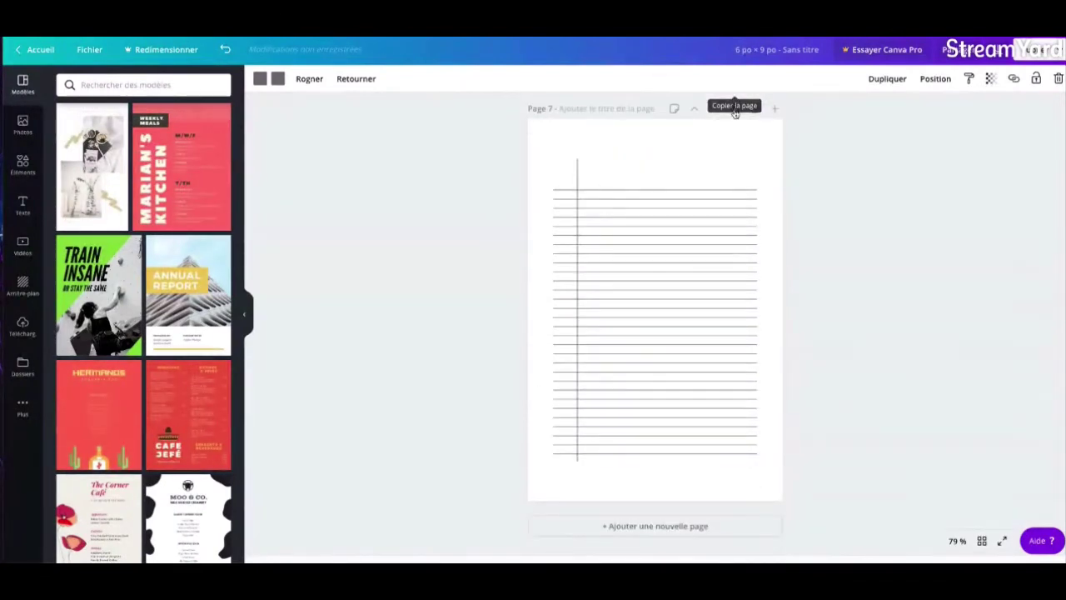
{"action": "left_click", "coordinate": [734, 109]}
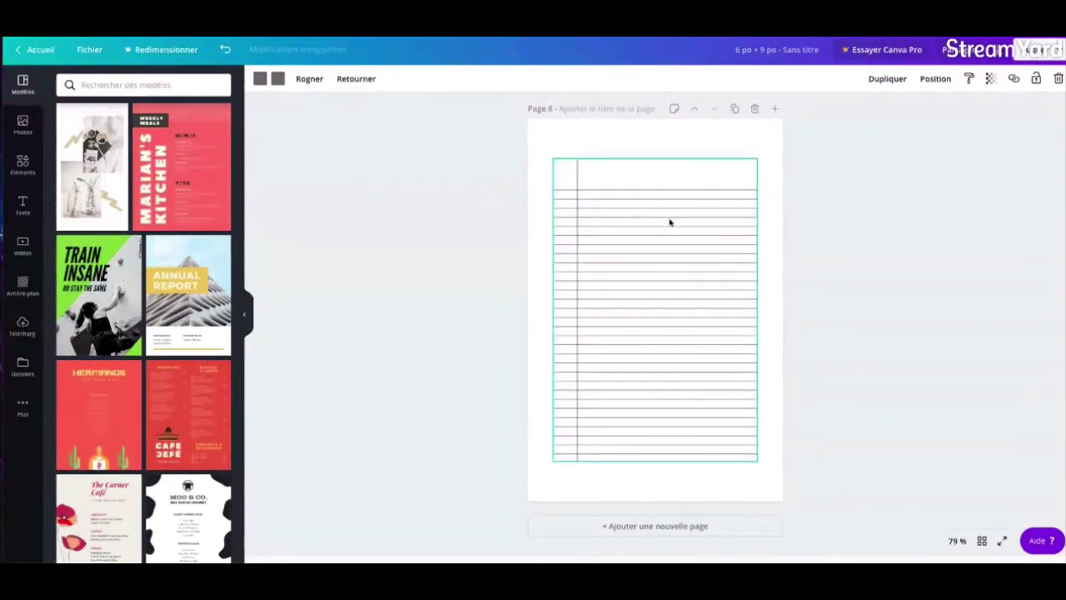
Add blank pages 9 and 10 after the last lined page.
{"action": "left_click", "coordinate": [647, 525]}
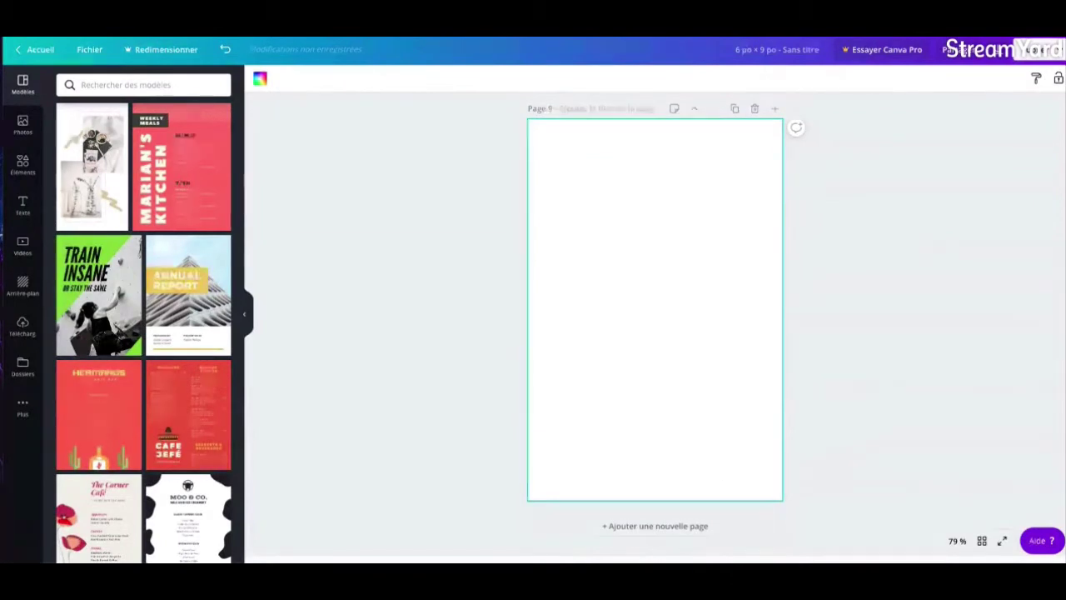
{"action": "left_click", "coordinate": [22, 164]}
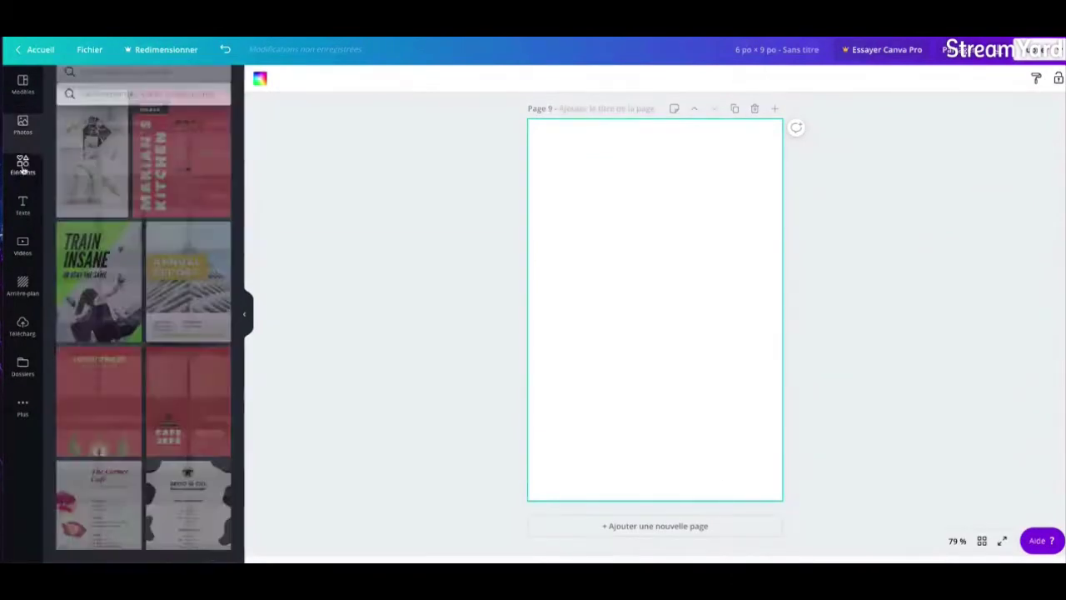
{"action": "scroll", "coordinate": [206, 352], "scroll_direction": "down", "scroll_amount": 4}
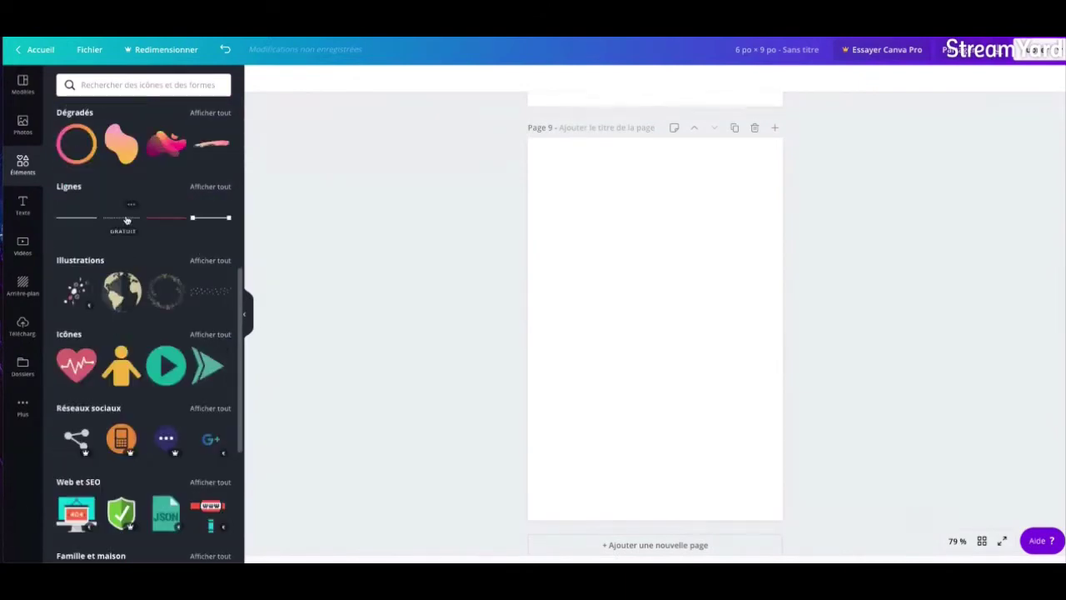
{"action": "key", "text": "ctrl+Return"}
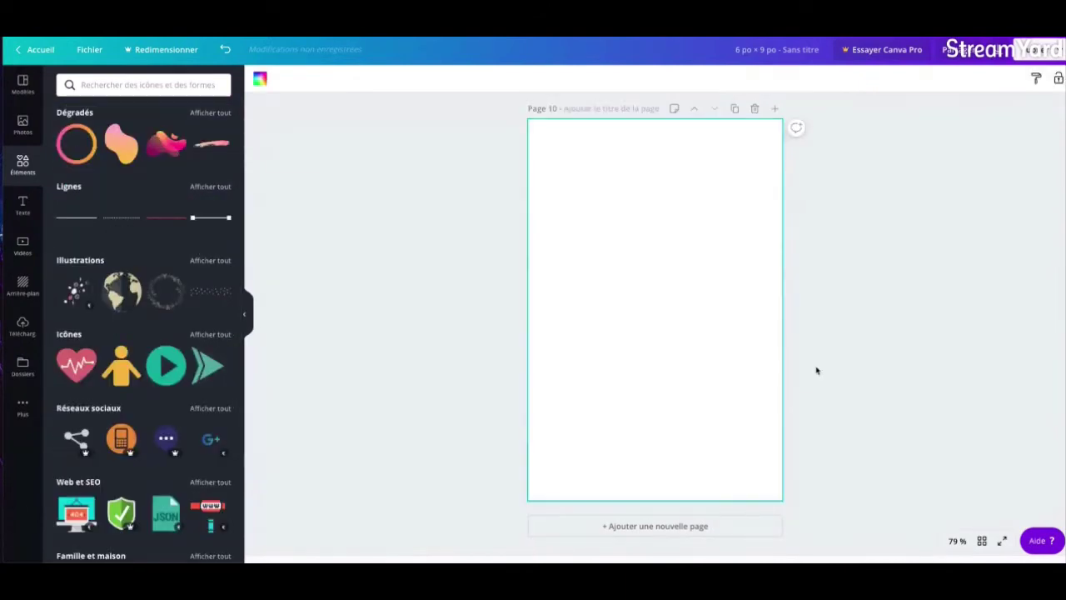
Insert a solid line on page 10, colour it black, and place it near the top of the page.
{"action": "left_click", "coordinate": [85, 221]}
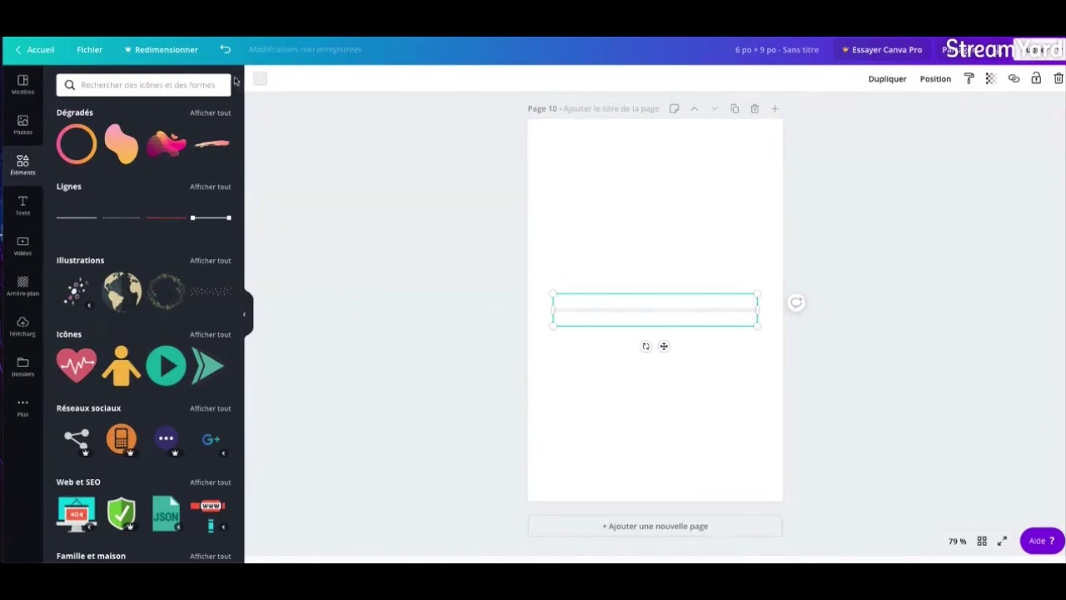
{"action": "left_click", "coordinate": [260, 79]}
{"action": "left_click", "coordinate": [68, 190]}
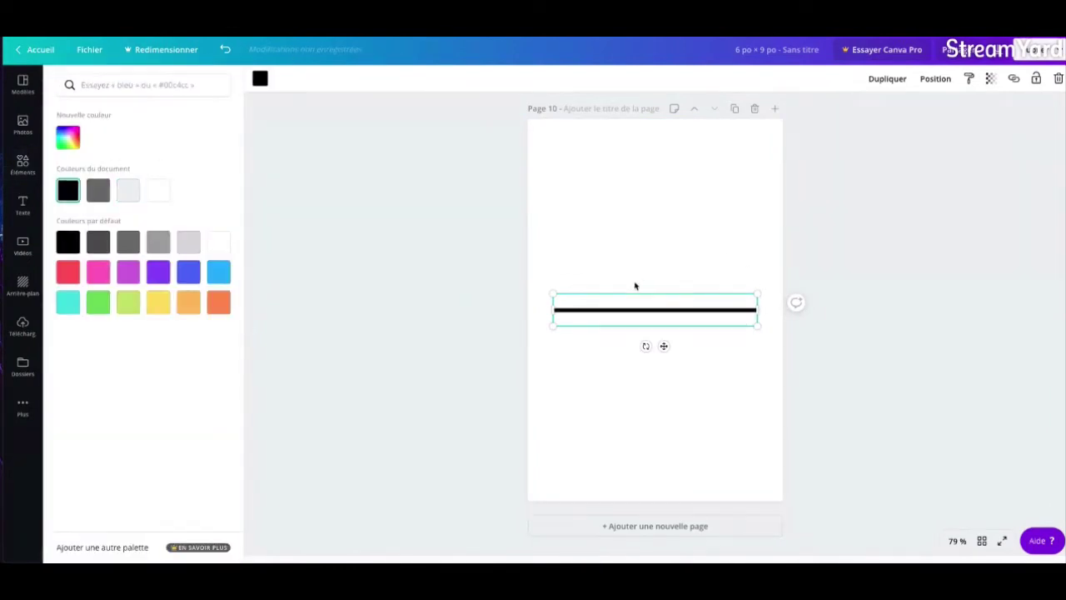
{"action": "left_click_drag", "start_coordinate": [656, 321], "coordinate": [664, 172]}
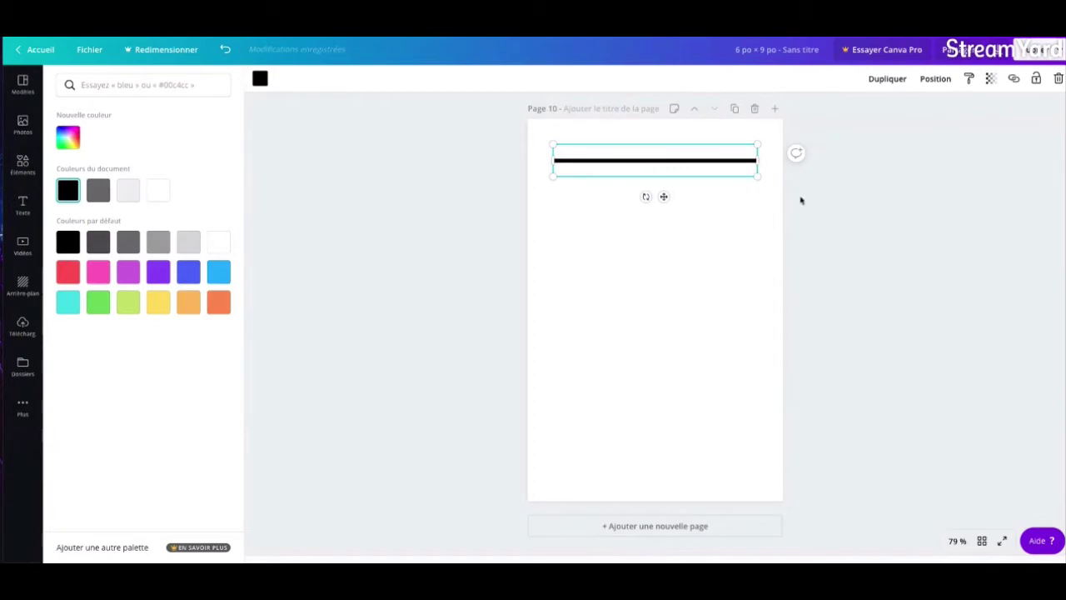
Shrink the black line to make it thinner and stretch it back across the page to equal side margins.
{"action": "left_click_drag", "start_coordinate": [757, 176], "coordinate": [621, 127]}
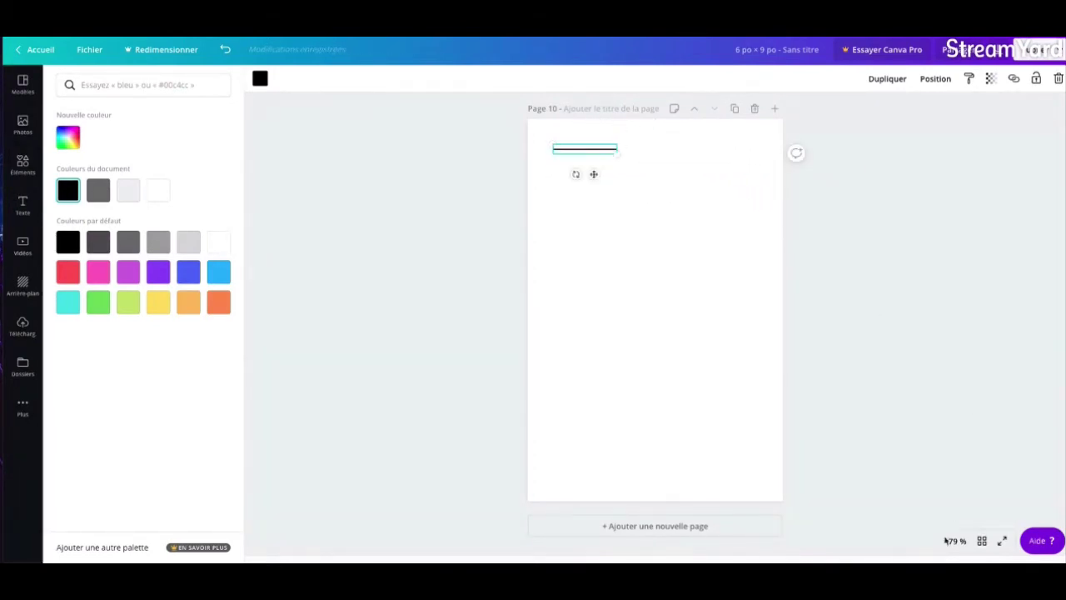
{"action": "left_click", "coordinate": [957, 543]}
{"action": "left_click", "coordinate": [920, 321]}
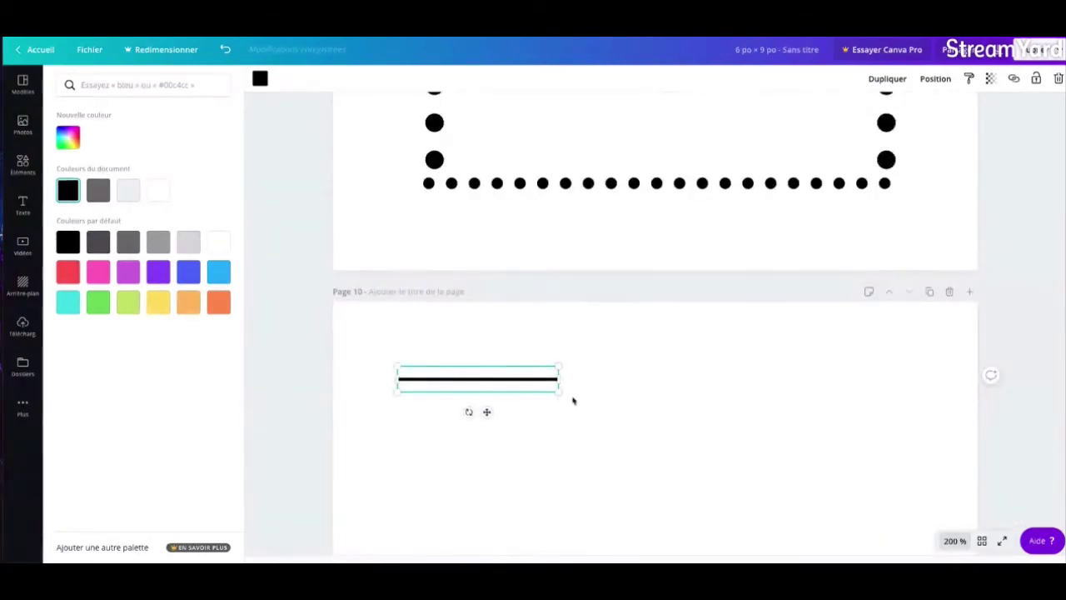
{"action": "left_click_drag", "start_coordinate": [560, 376], "coordinate": [910, 351]}
{"action": "scroll", "coordinate": [1002, 375], "scroll_direction": "down", "scroll_amount": 1}
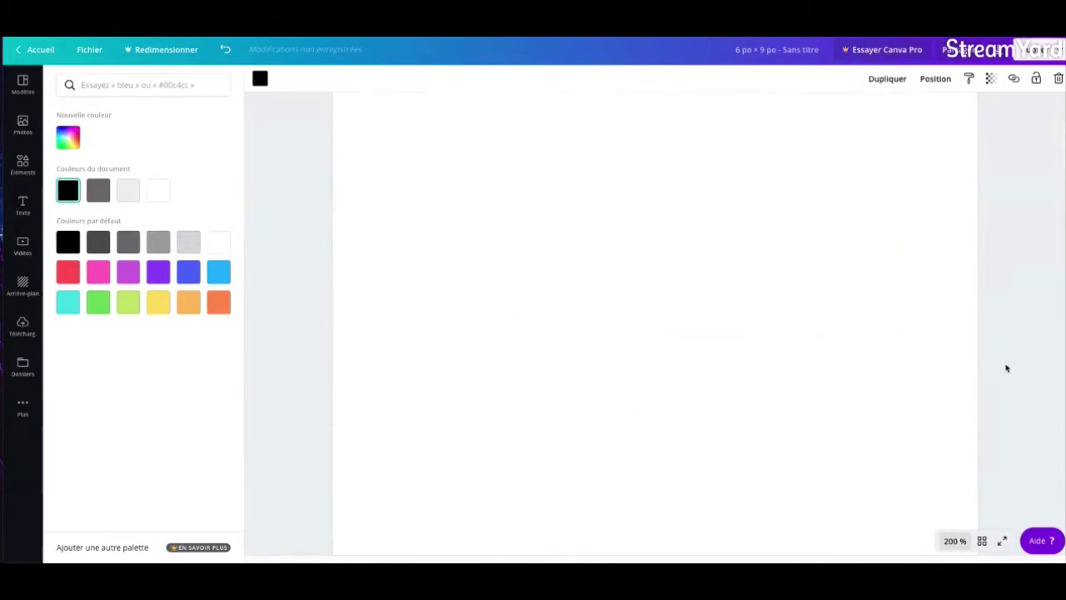
{"action": "left_click", "coordinate": [949, 541]}
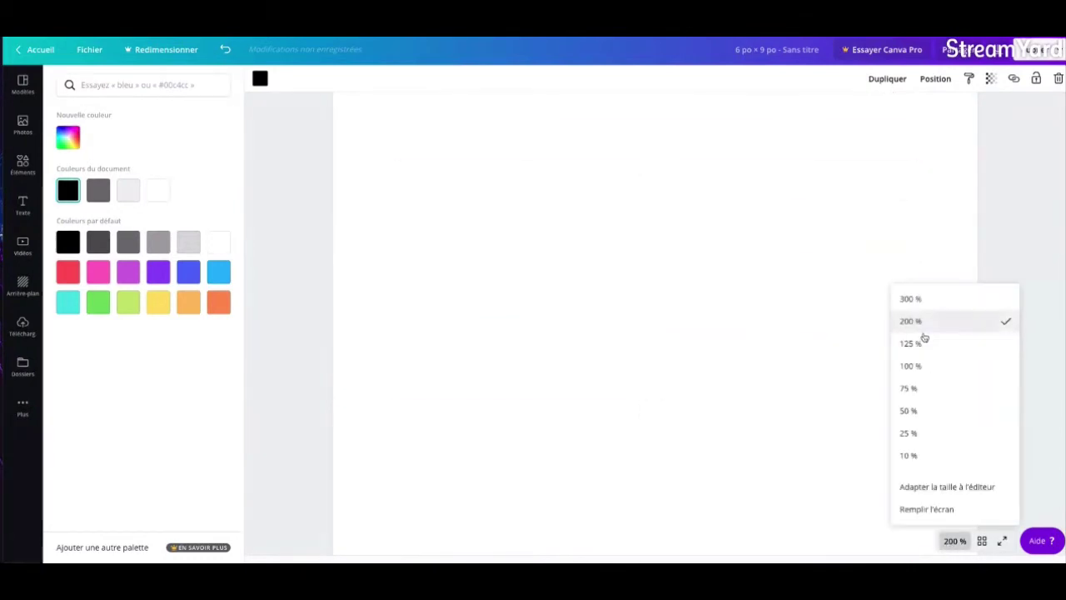
{"action": "left_click", "coordinate": [910, 367]}
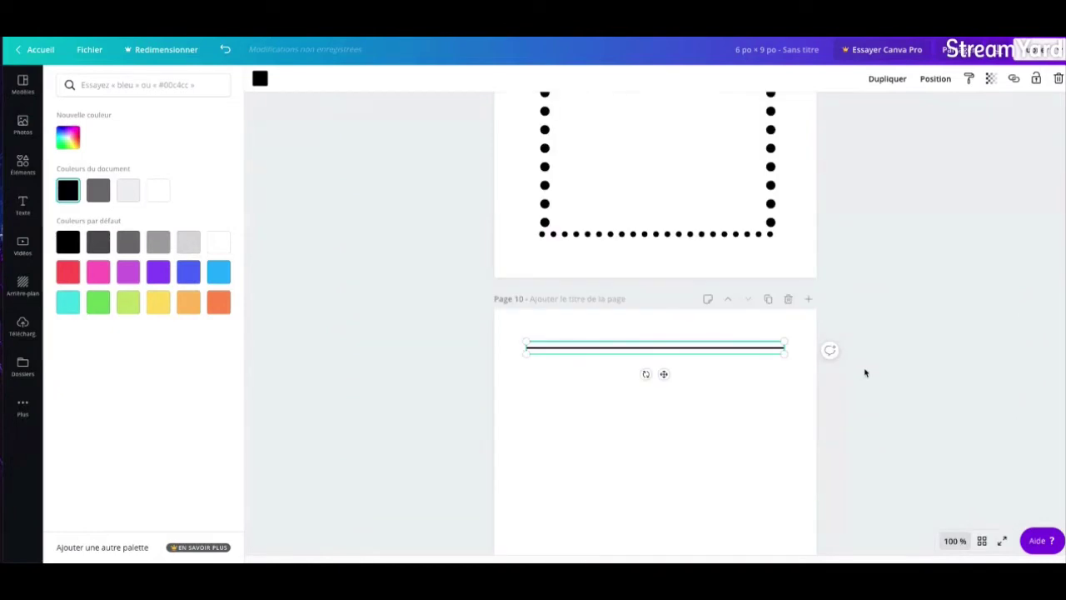
{"action": "scroll", "coordinate": [936, 337], "scroll_direction": "down", "scroll_amount": 1}
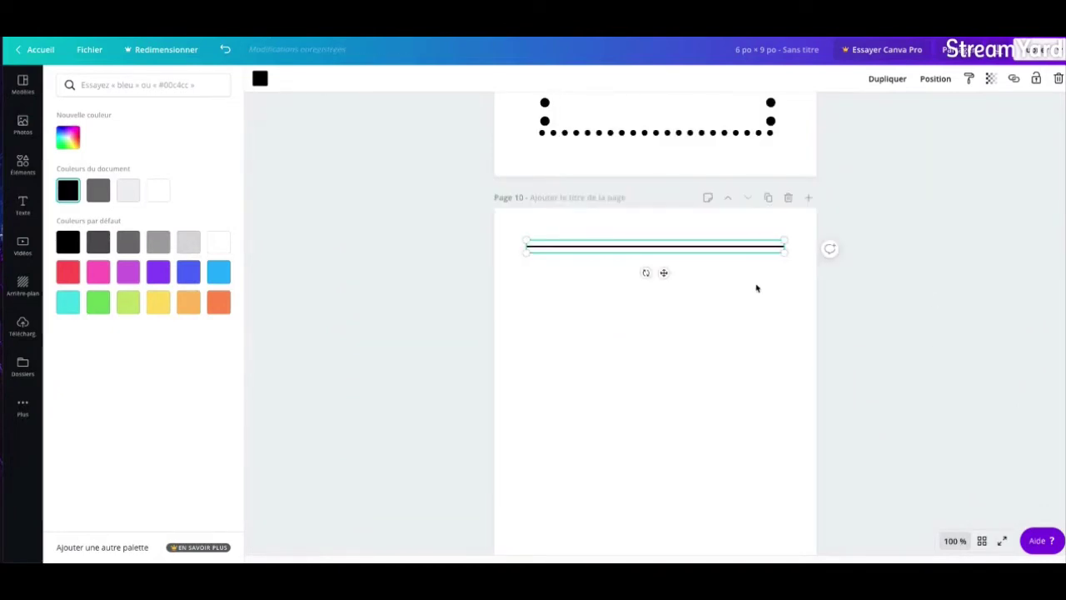
Build four evenly spaced lines by duplicating the first line directly beneath itself and duplicating that pair below, aligned with it.
{"action": "left_click", "coordinate": [887, 78]}
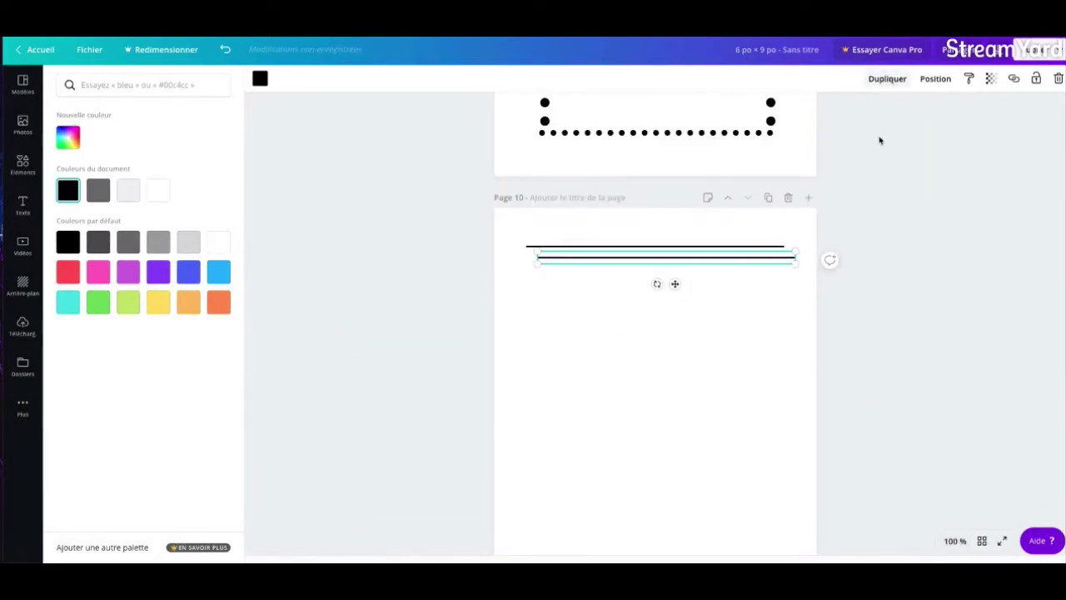
{"action": "mouse_move", "coordinate": [675, 267]}
{"action": "left_mouse_down"}
{"action": "mouse_move", "coordinate": [663, 255]}
{"action": "mouse_move", "coordinate": [668, 287]}
{"action": "mouse_move", "coordinate": [666, 261]}
{"action": "left_mouse_up"}
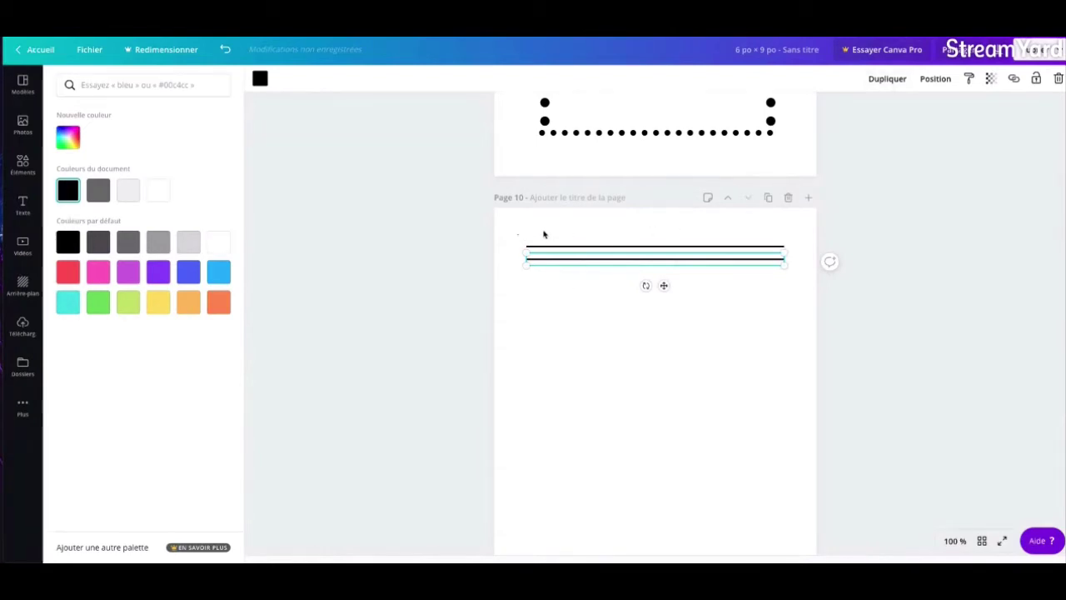
{"action": "left_click_drag", "start_coordinate": [542, 234], "coordinate": [797, 283]}
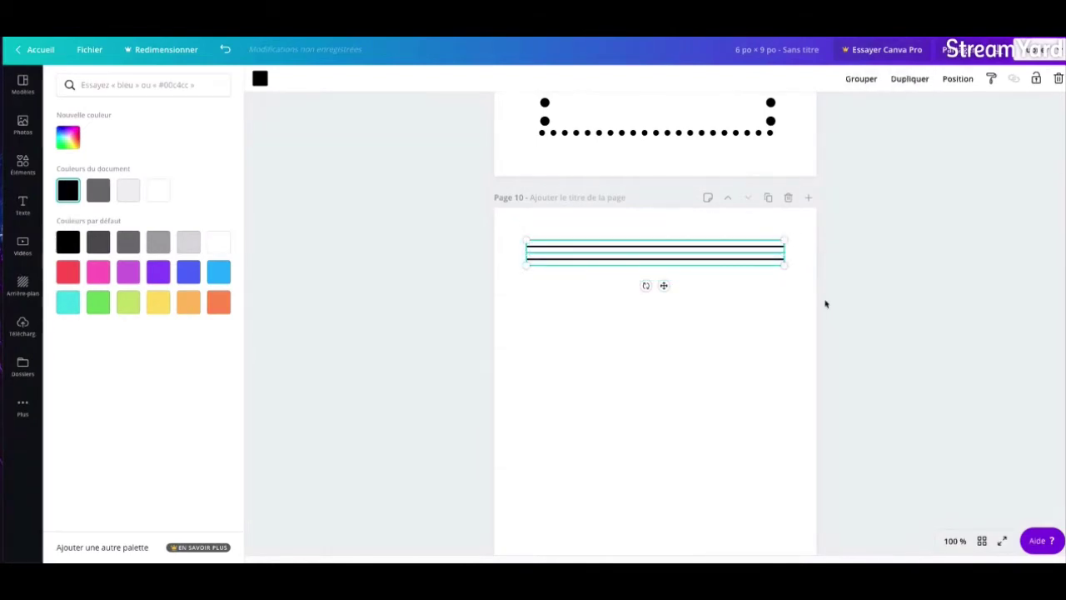
{"action": "left_click", "coordinate": [908, 79]}
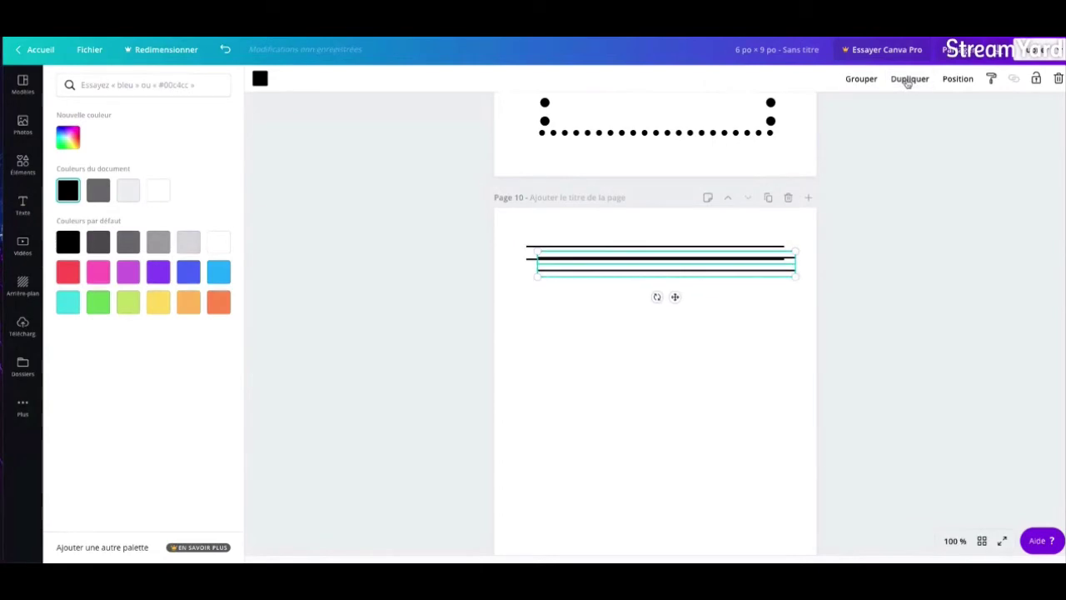
{"action": "mouse_move", "coordinate": [624, 270]}
{"action": "left_mouse_down"}
{"action": "mouse_move", "coordinate": [611, 311]}
{"action": "mouse_move", "coordinate": [615, 285]}
{"action": "left_mouse_up"}
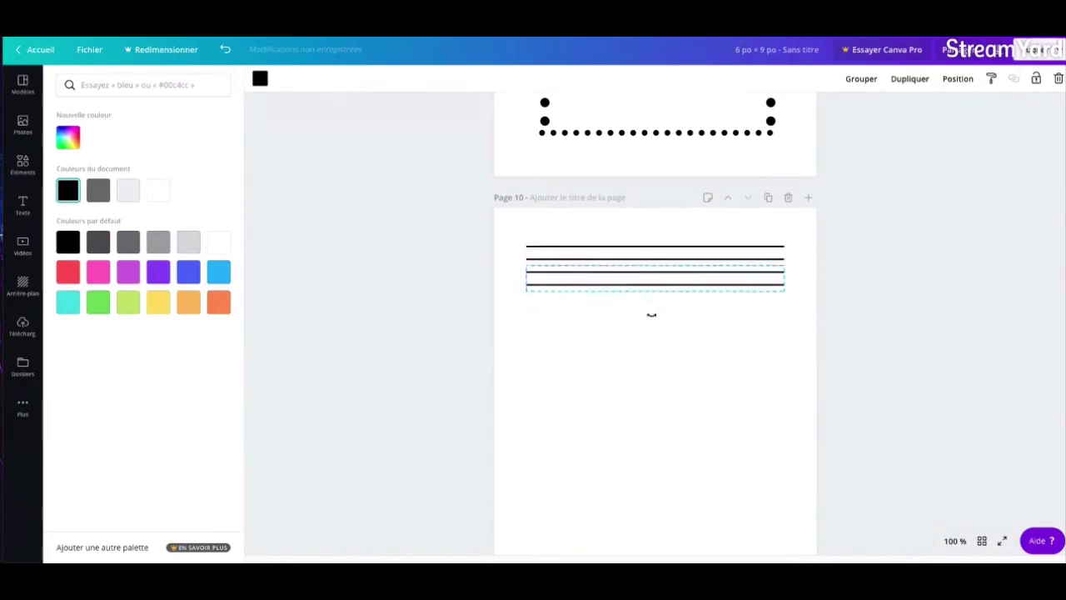
{"action": "left_click", "coordinate": [666, 328]}
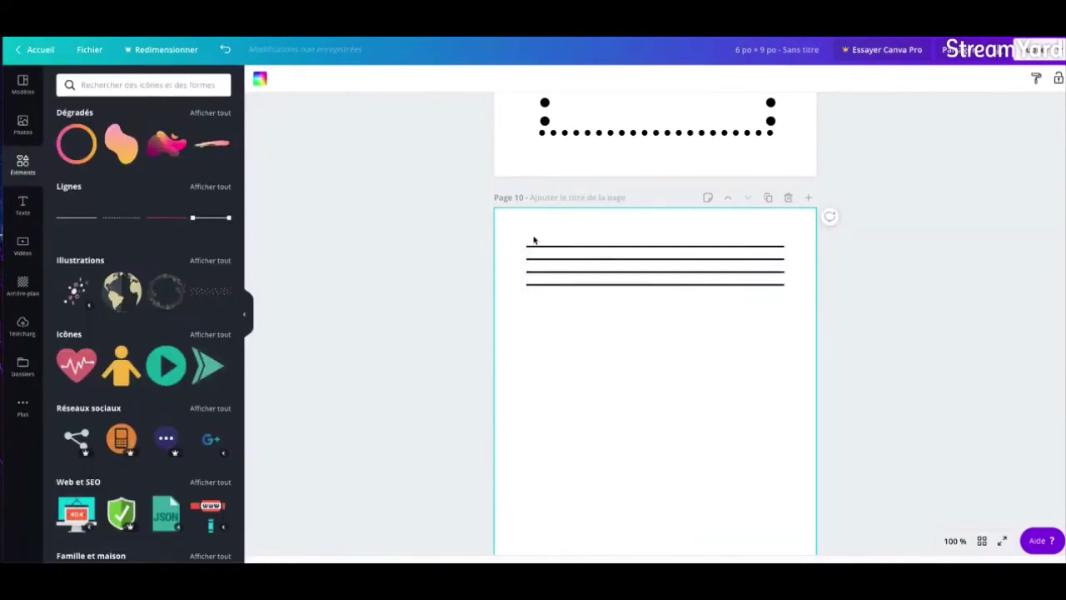
Duplicate the block of four lines and align the copy directly below with the same spacing.
{"action": "left_click_drag", "start_coordinate": [515, 231], "coordinate": [802, 328]}
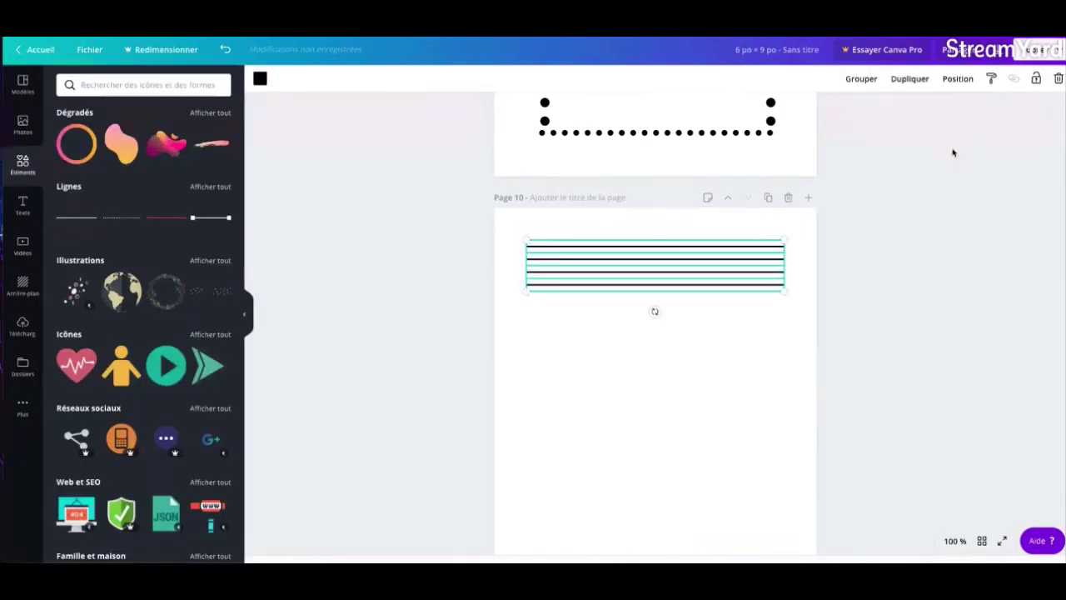
{"action": "left_click", "coordinate": [910, 79]}
{"action": "left_click_drag", "start_coordinate": [695, 298], "coordinate": [679, 338]}
{"action": "left_click", "coordinate": [738, 383]}
Duplicate the lowest of the eight lines and place the copy around mid-page, aligned with the others and leaving a gap.
{"action": "scroll", "coordinate": [897, 295], "scroll_direction": "down", "scroll_amount": 3}
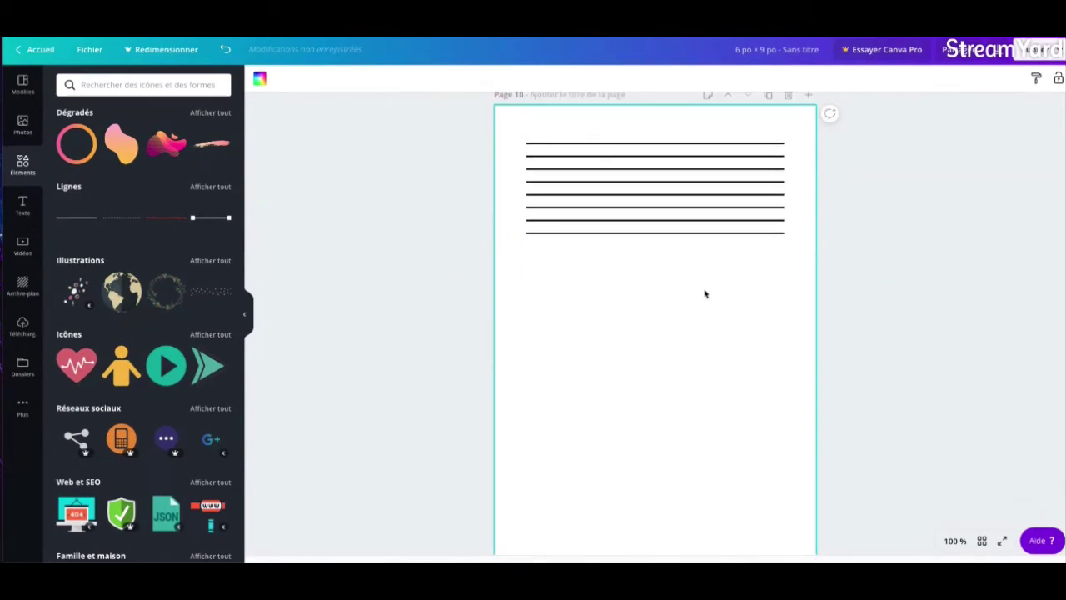
{"action": "left_click", "coordinate": [702, 233]}
{"action": "left_click", "coordinate": [888, 79]}
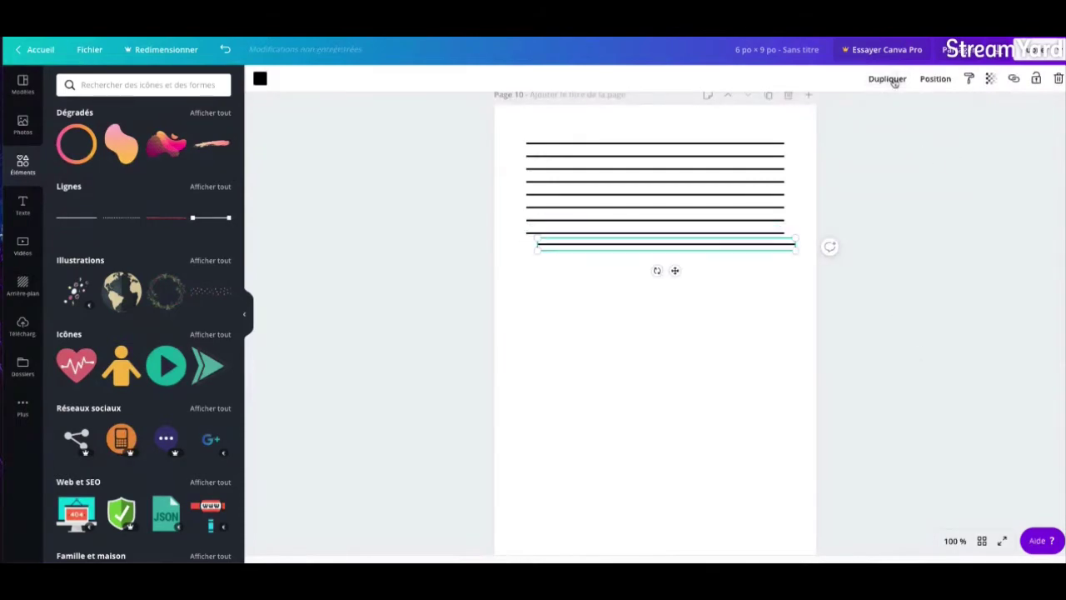
{"action": "left_click_drag", "start_coordinate": [702, 252], "coordinate": [694, 349]}
{"action": "left_click", "coordinate": [863, 349]}
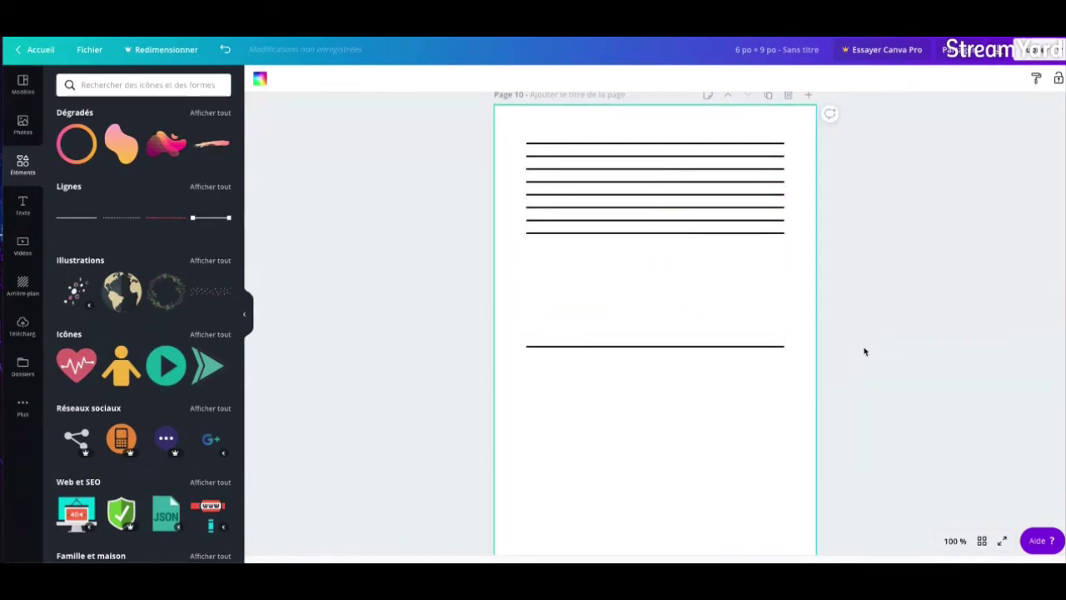
Duplicate the separate mid-page line and align the copy near the bottom of page 10.
{"action": "scroll", "coordinate": [874, 352], "scroll_direction": "down", "scroll_amount": 1}
{"action": "left_click", "coordinate": [664, 260]}
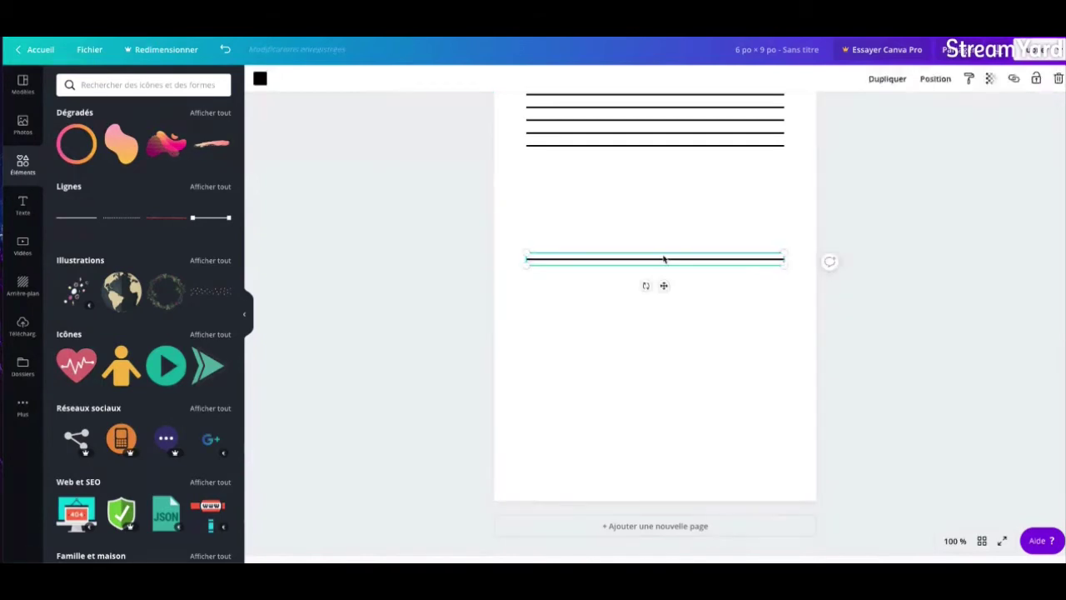
{"action": "left_click", "coordinate": [888, 79]}
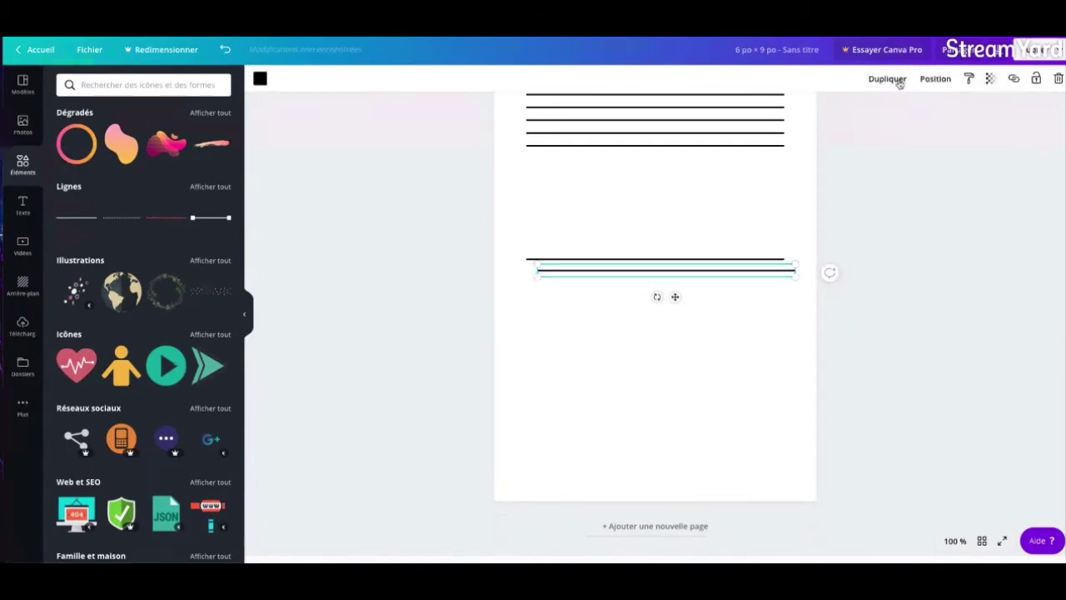
{"action": "left_click_drag", "start_coordinate": [695, 278], "coordinate": [686, 468]}
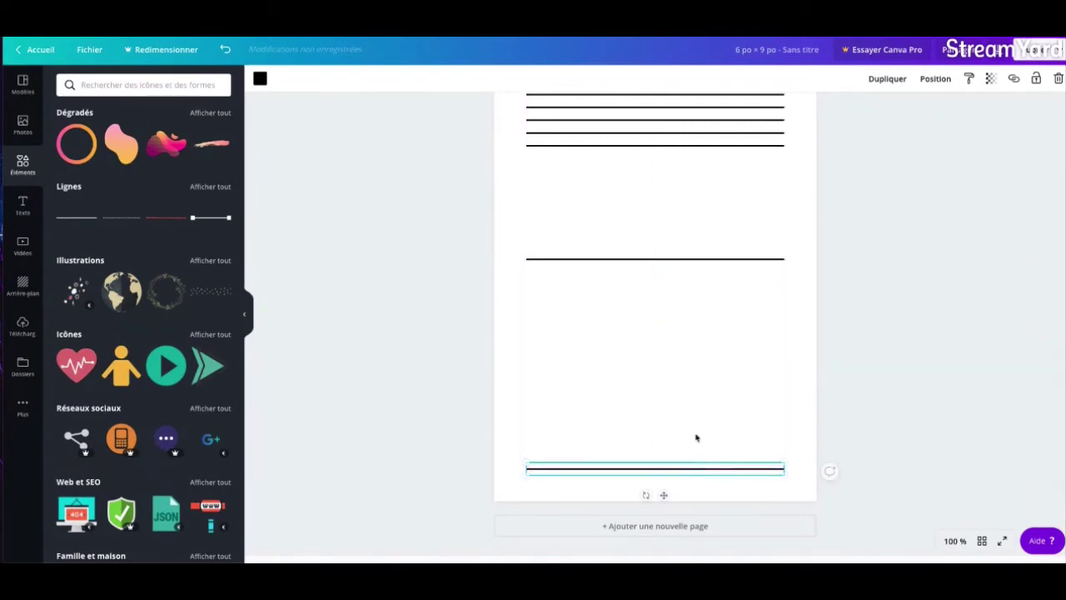
Duplicate the mid-page line, rotate the copy to vertical, and fit it between the right ends of the mid-page and bottom lines.
{"action": "left_click", "coordinate": [721, 261]}
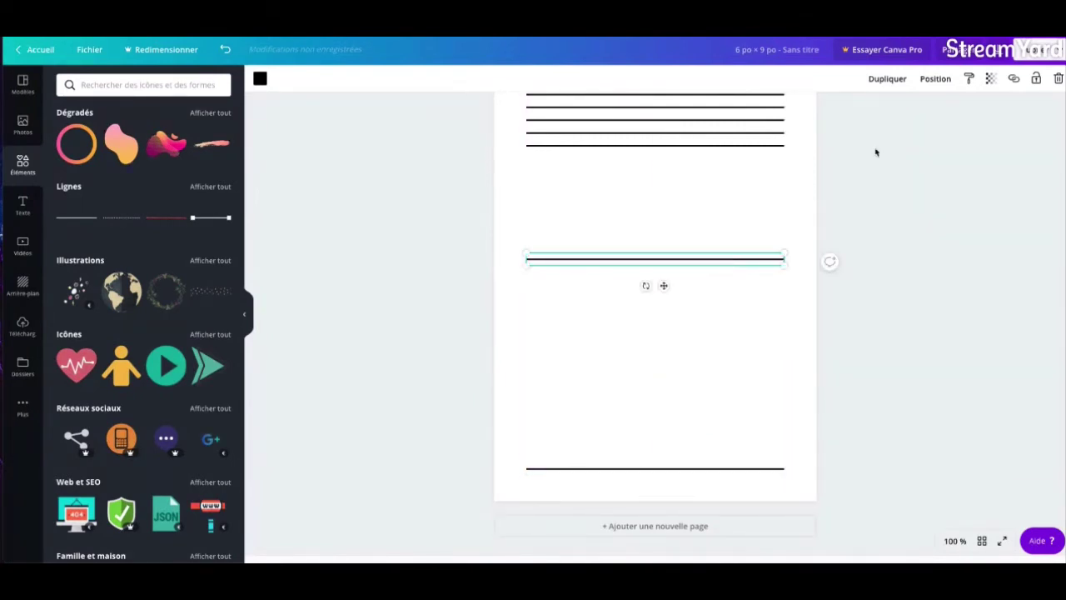
{"action": "left_click", "coordinate": [898, 86]}
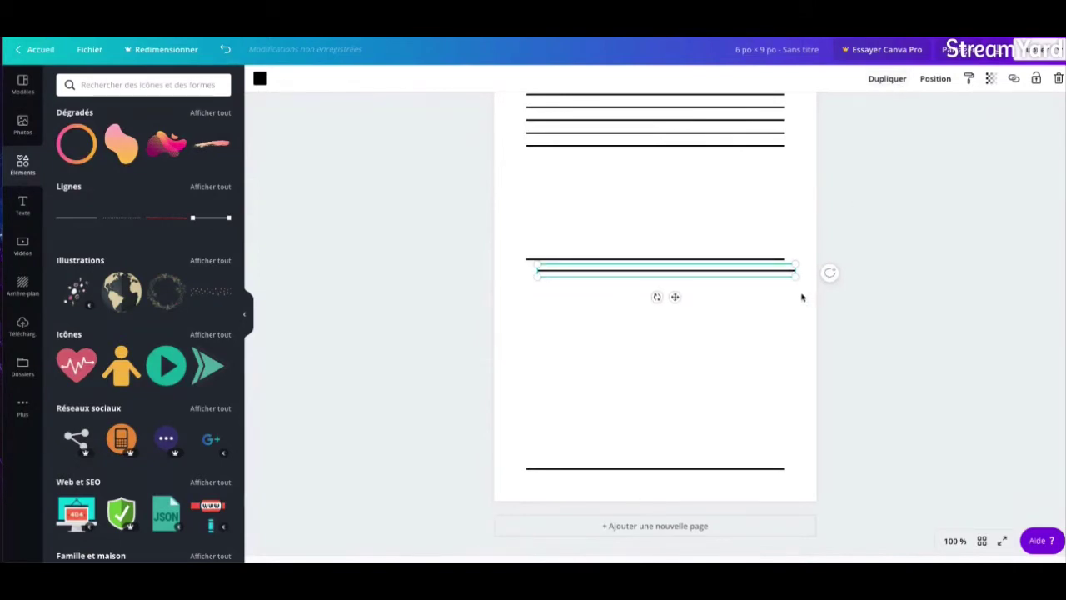
{"action": "left_click_drag", "start_coordinate": [657, 297], "coordinate": [941, 282]}
{"action": "left_click_drag", "start_coordinate": [671, 288], "coordinate": [784, 356]}
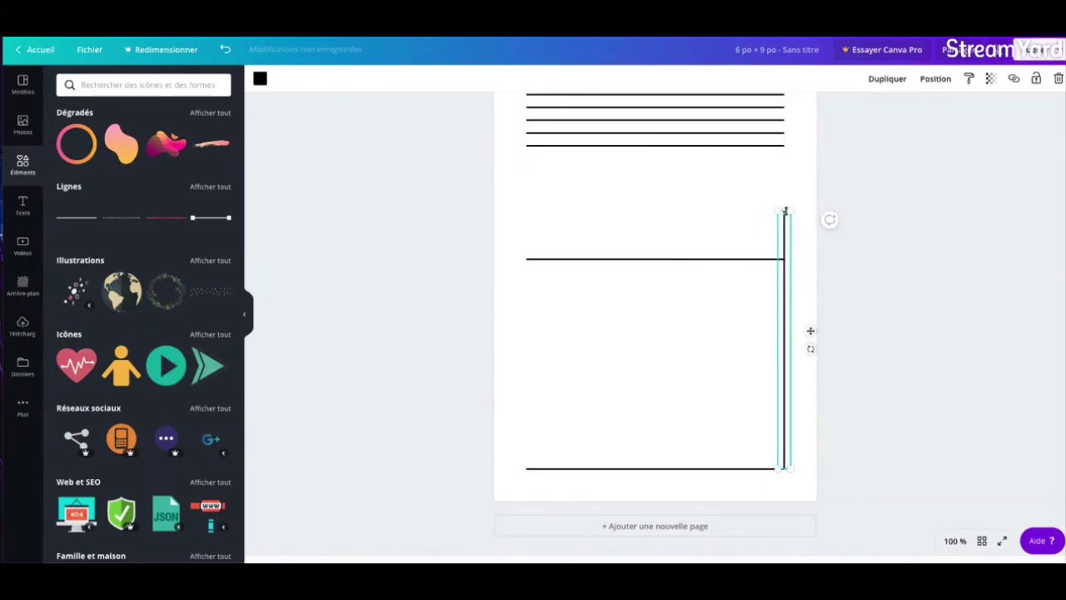
{"action": "left_click_drag", "start_coordinate": [785, 212], "coordinate": [790, 258]}
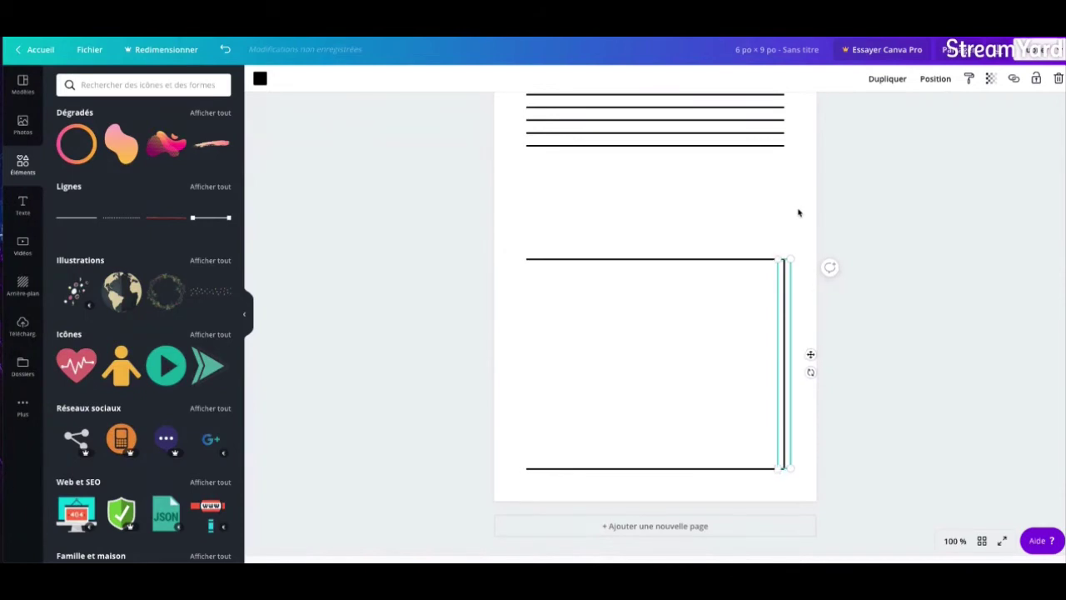
Duplicate the vertical line and place the copy between the left ends of the mid-page and bottom lines, closing the box.
{"action": "left_click", "coordinate": [791, 218]}
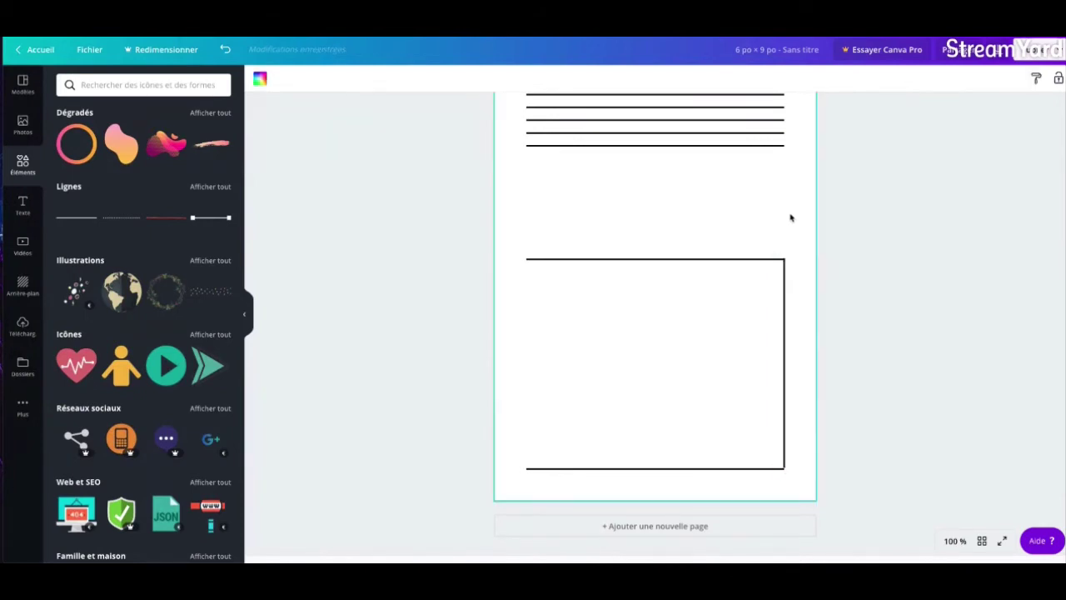
{"action": "left_click", "coordinate": [786, 263]}
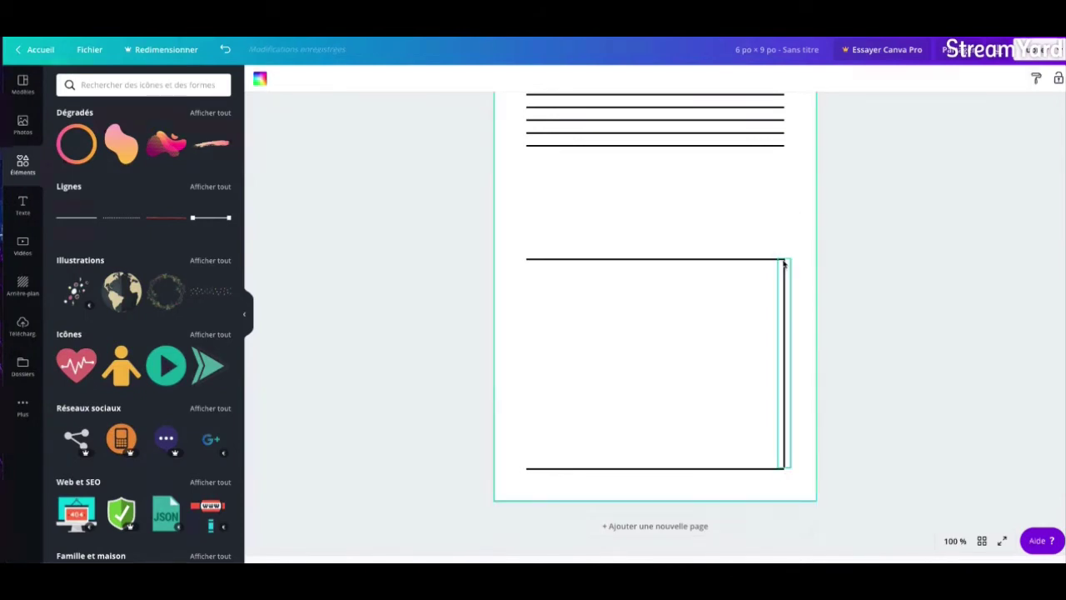
{"action": "left_click", "coordinate": [807, 224]}
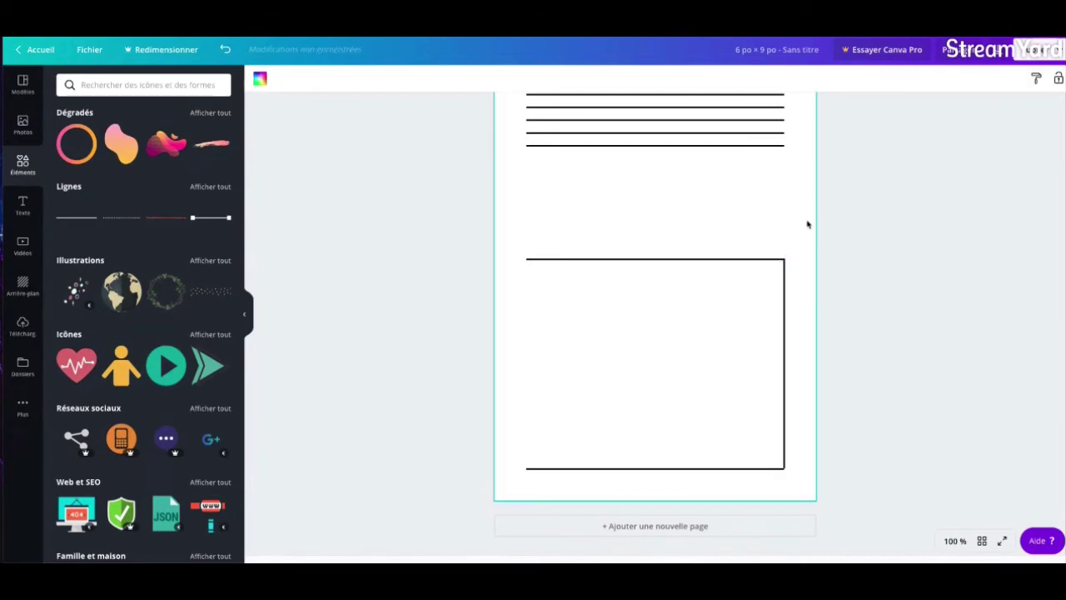
{"action": "left_click", "coordinate": [784, 310]}
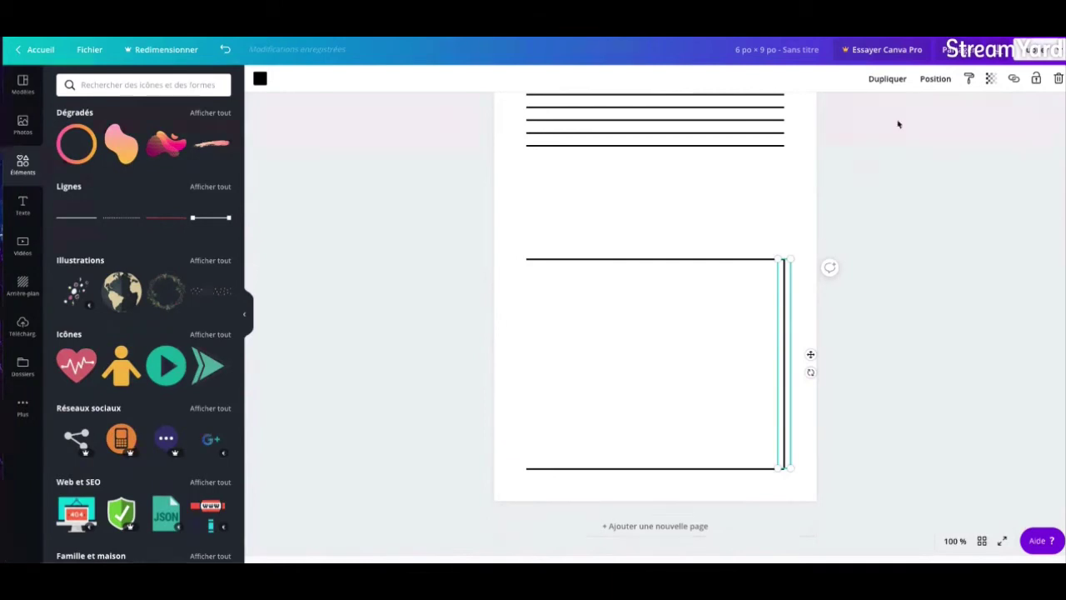
{"action": "left_click", "coordinate": [887, 79]}
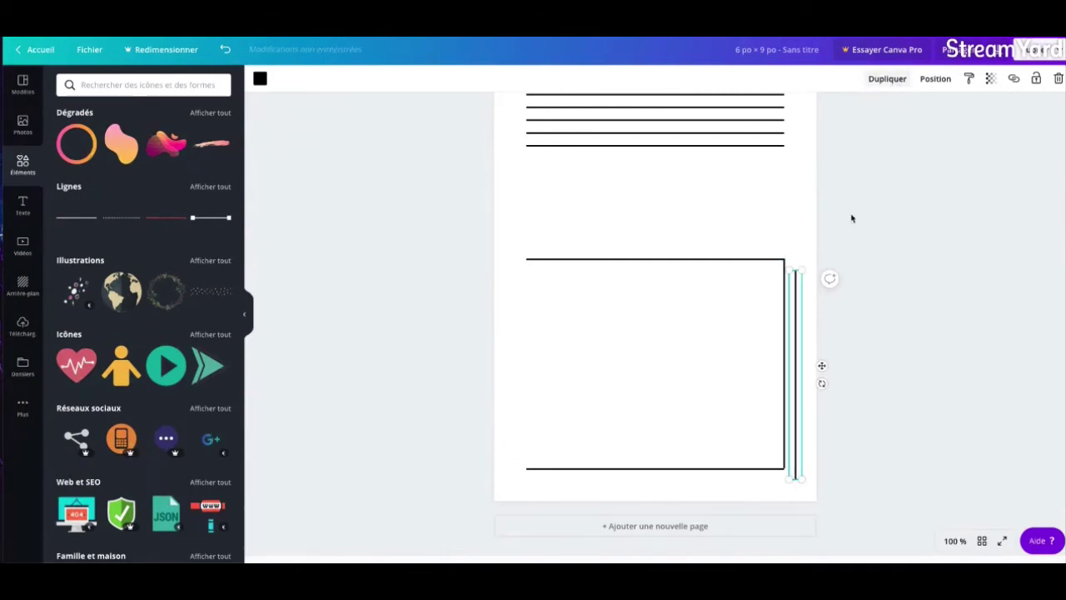
{"action": "left_click_drag", "start_coordinate": [795, 320], "coordinate": [528, 303]}
{"action": "left_click", "coordinate": [709, 205]}
{"action": "scroll", "coordinate": [822, 229], "scroll_direction": "up", "scroll_amount": 3}
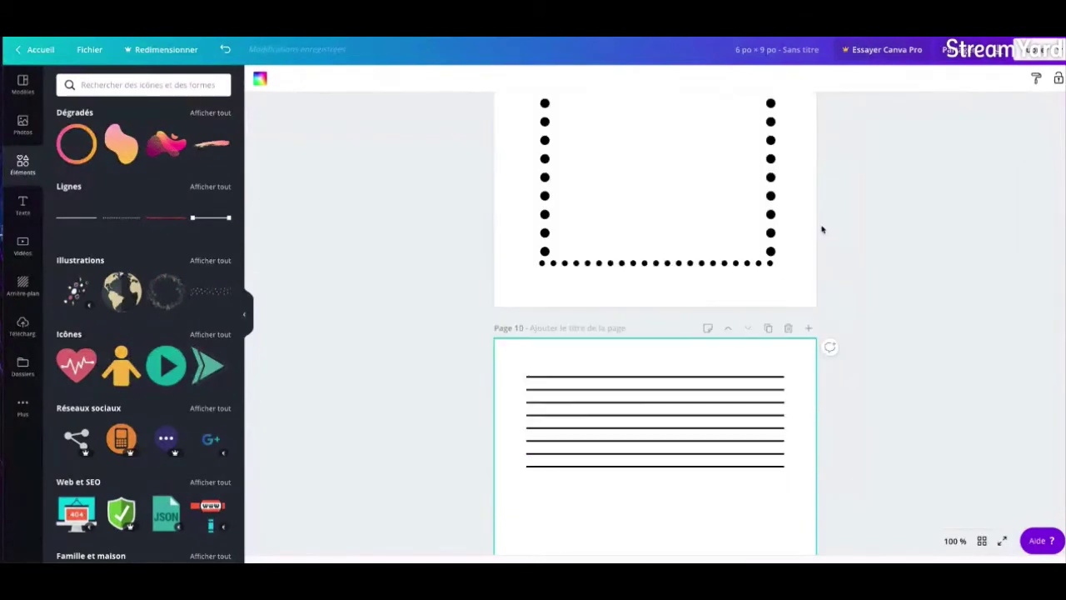
{"action": "scroll", "coordinate": [822, 228], "scroll_direction": "up", "scroll_amount": 5}
{"action": "scroll", "coordinate": [822, 229], "scroll_direction": "down", "scroll_amount": 8}
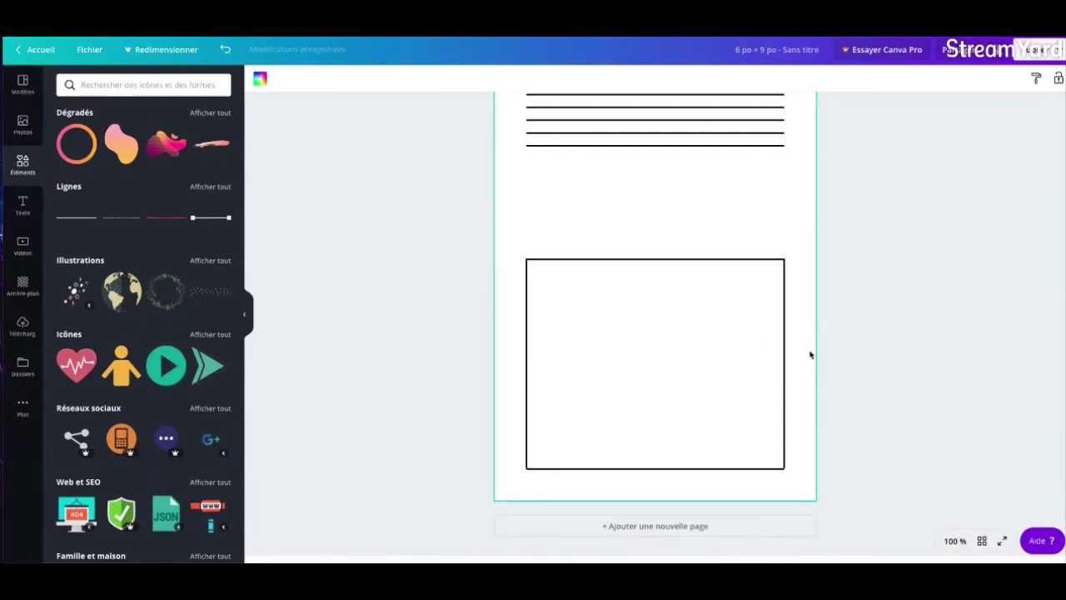
Move the block of eight ruled lines on page 10 down to just above the box, keeping it horizontally centred.
{"action": "scroll", "coordinate": [202, 176], "scroll_direction": "up", "scroll_amount": 4}
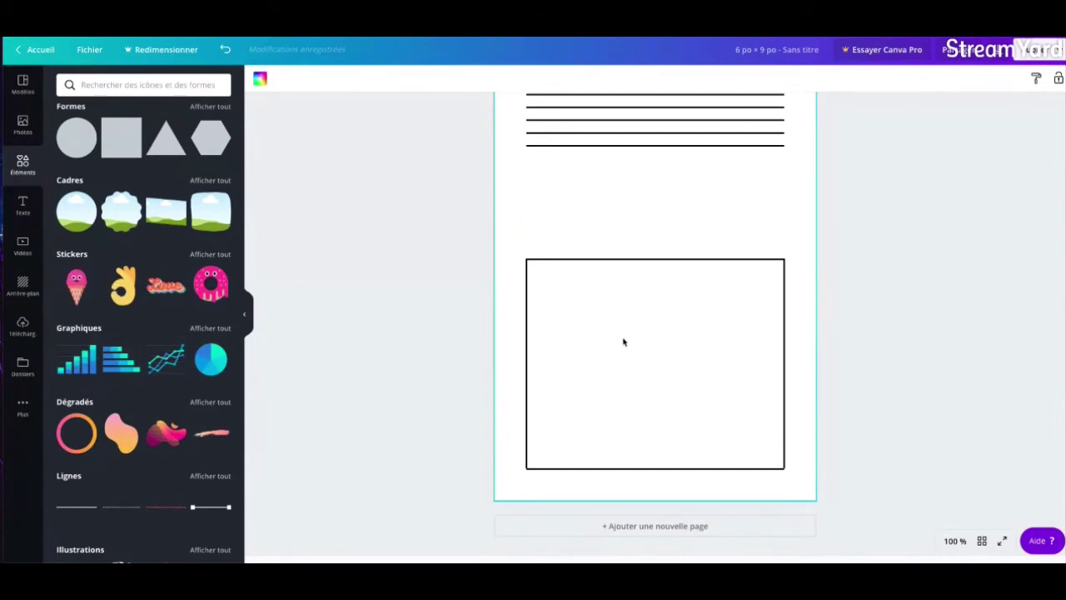
{"action": "scroll", "coordinate": [625, 338], "scroll_direction": "up", "scroll_amount": 3}
{"action": "scroll", "coordinate": [652, 351], "scroll_direction": "up", "scroll_amount": 2}
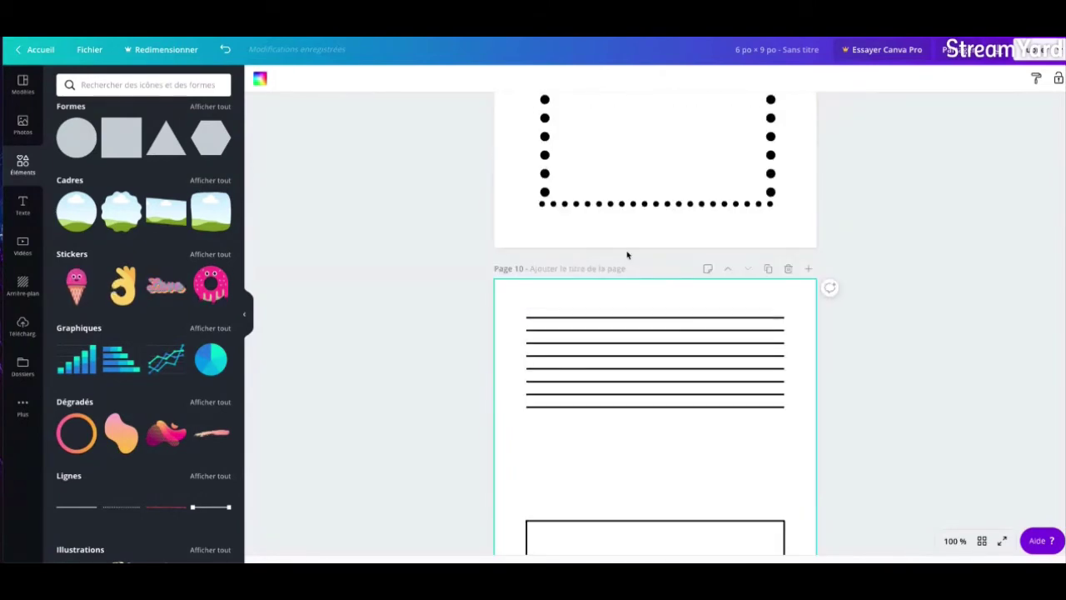
{"action": "scroll", "coordinate": [642, 300], "scroll_direction": "down", "scroll_amount": 1}
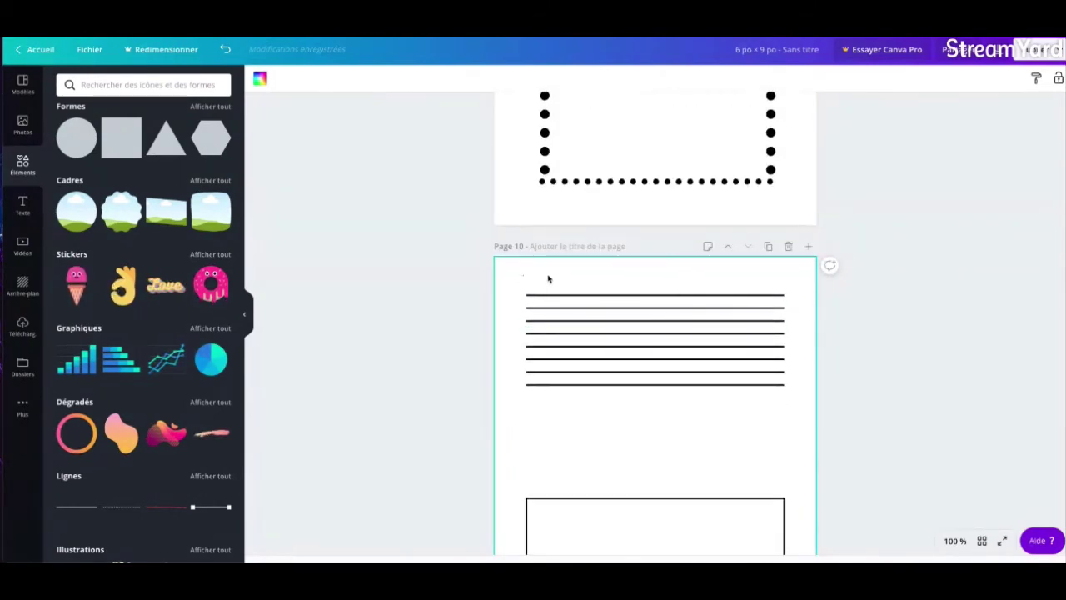
{"action": "left_click_drag", "start_coordinate": [523, 275], "coordinate": [795, 406]}
{"action": "left_click_drag", "start_coordinate": [671, 304], "coordinate": [669, 390]}
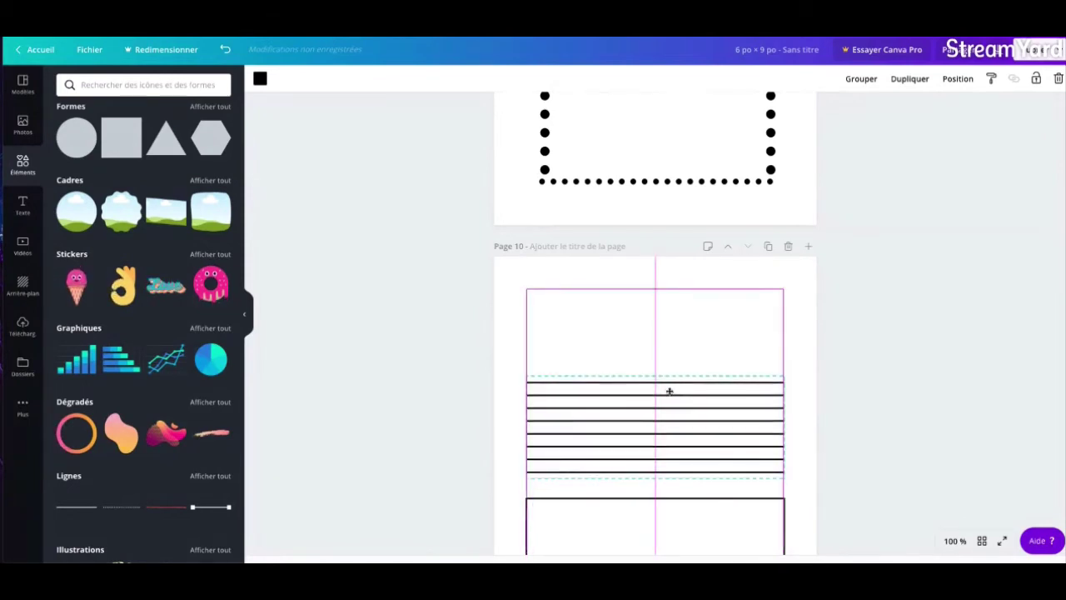
{"action": "left_click", "coordinate": [699, 307]}
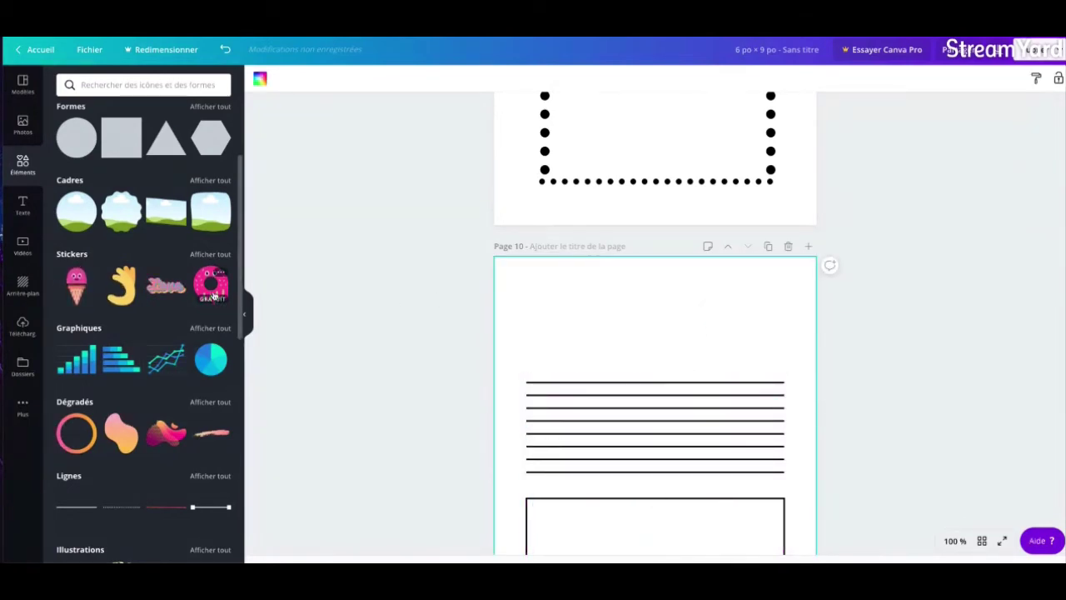
Add the pink donut sticker to page 10, shrink it, and align it with the lines' left edge near the page top.
{"action": "left_click_drag", "start_coordinate": [211, 283], "coordinate": [524, 274]}
{"action": "left_click_drag", "start_coordinate": [764, 536], "coordinate": [574, 337]}
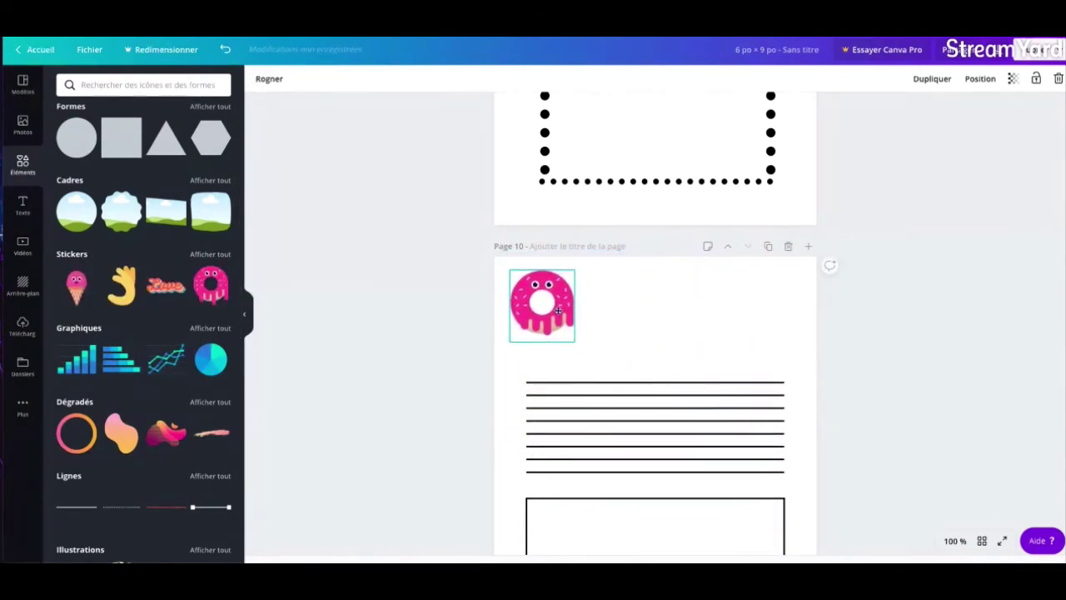
{"action": "left_click_drag", "start_coordinate": [556, 297], "coordinate": [575, 319]}
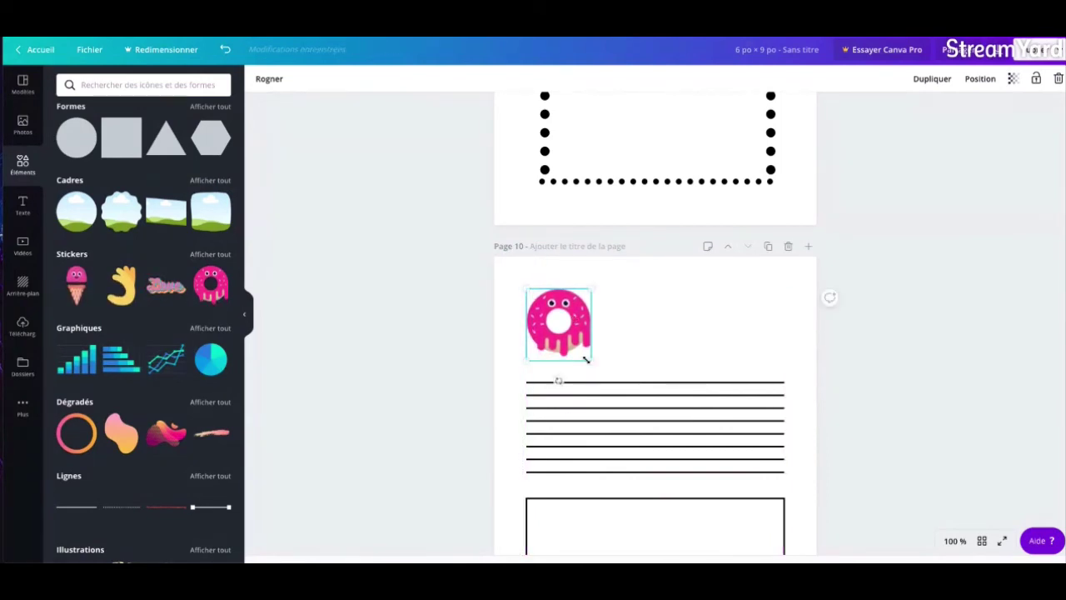
{"action": "left_click_drag", "start_coordinate": [588, 356], "coordinate": [555, 321]}
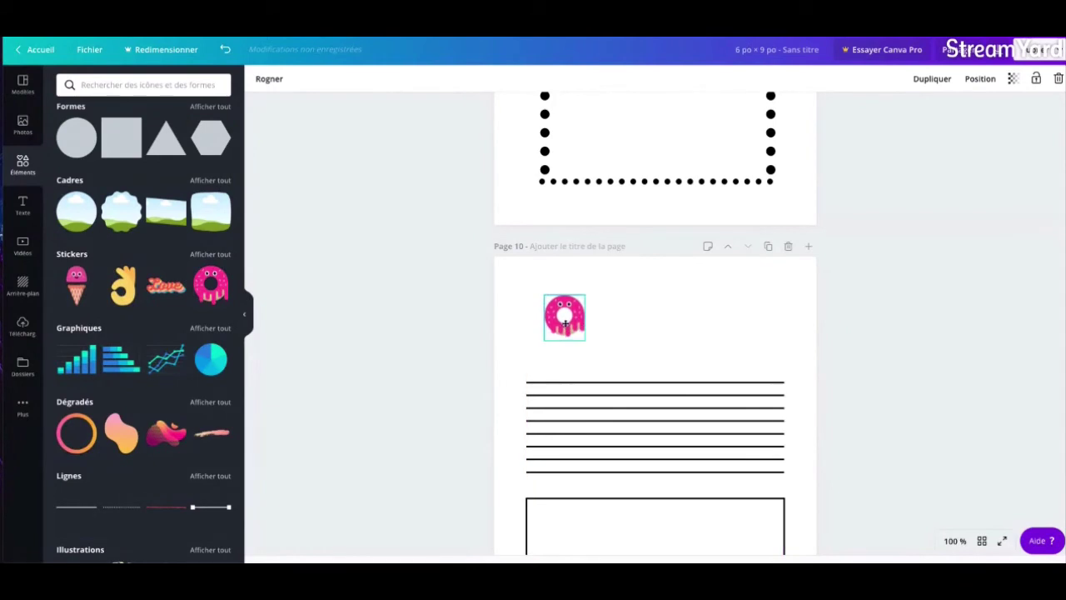
{"action": "left_click", "coordinate": [631, 323]}
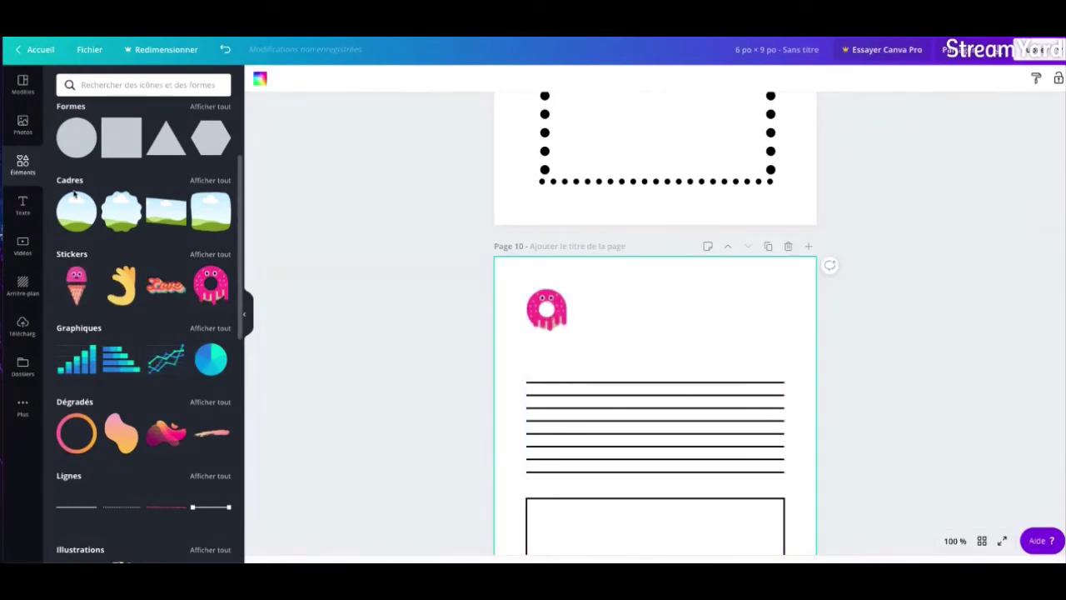
Add a heading text to page 10 and place it beside the donut sticker, vertically aligned with it.
{"action": "left_click", "coordinate": [23, 204]}
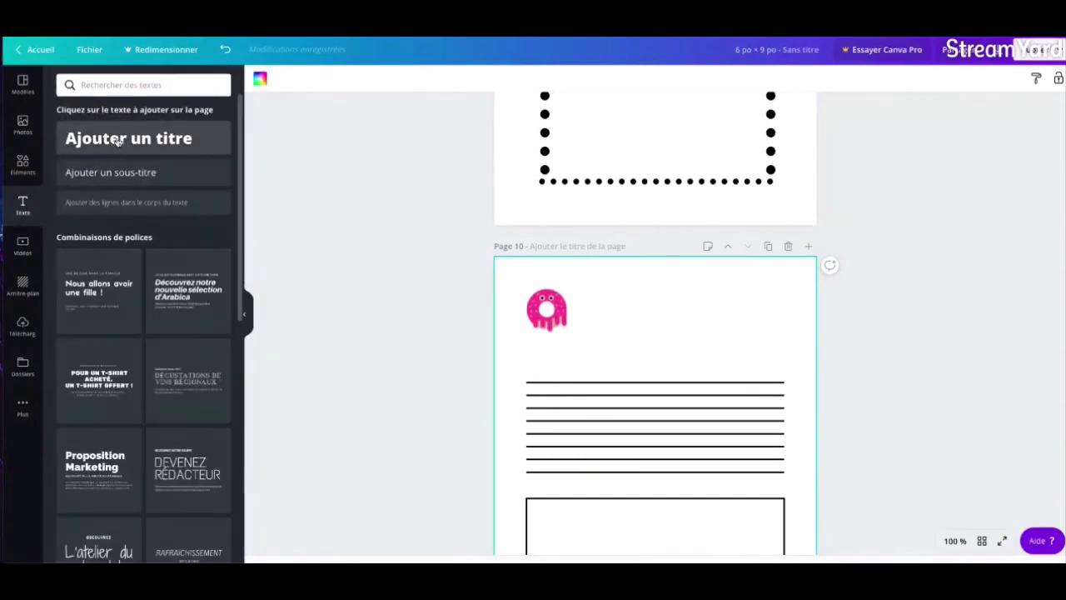
{"action": "left_click", "coordinate": [117, 142]}
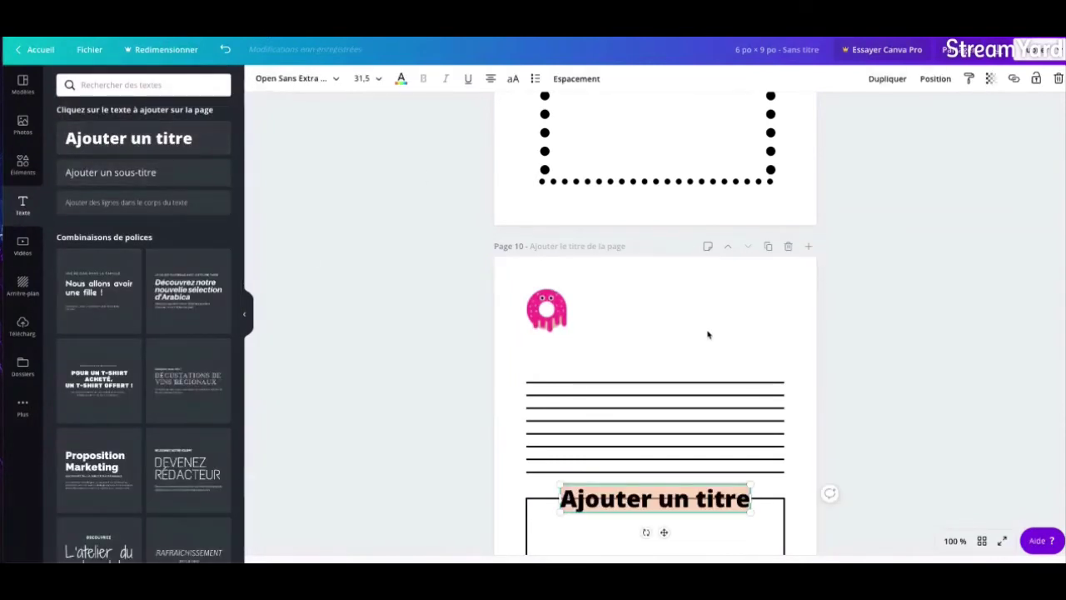
{"action": "left_click_drag", "start_coordinate": [663, 531], "coordinate": [687, 343]}
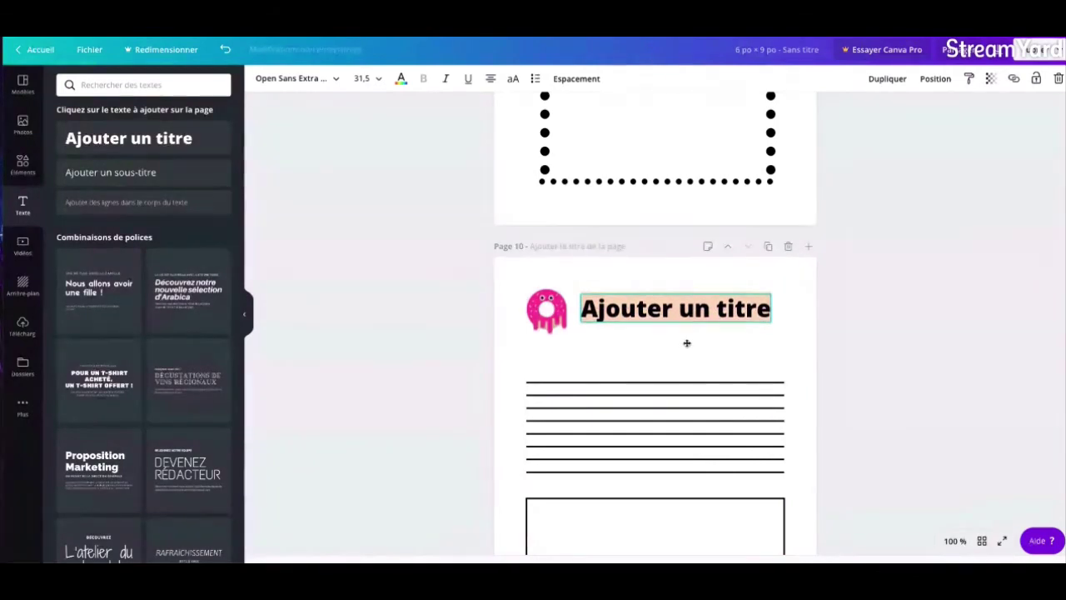
{"action": "left_click_drag", "start_coordinate": [687, 342], "coordinate": [687, 342]}
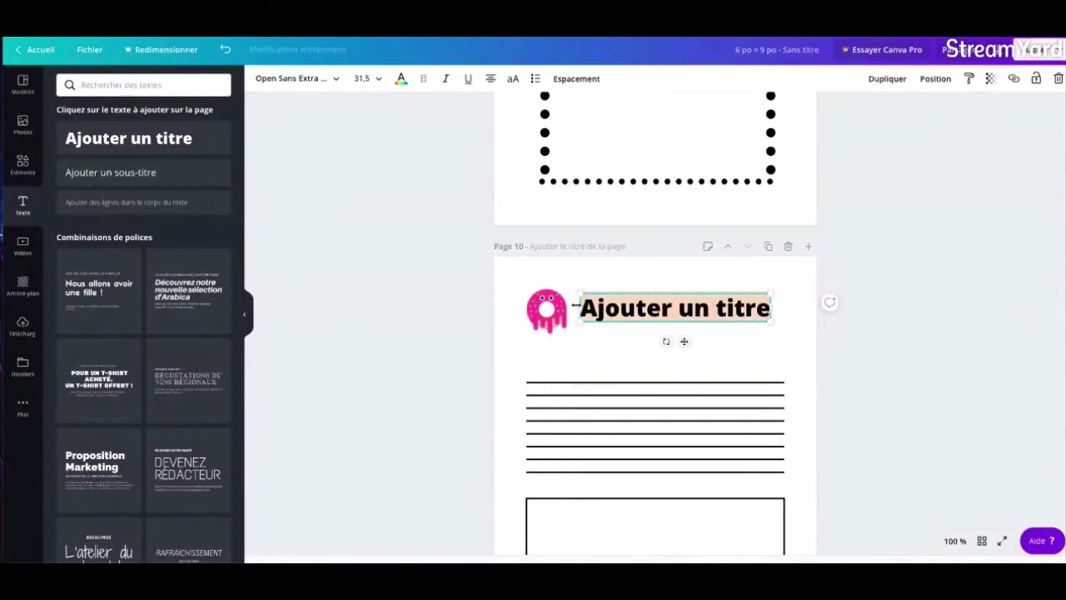
Replace the heading's placeholder text with "Recette sucrée".
{"action": "type", "text": "Re"}
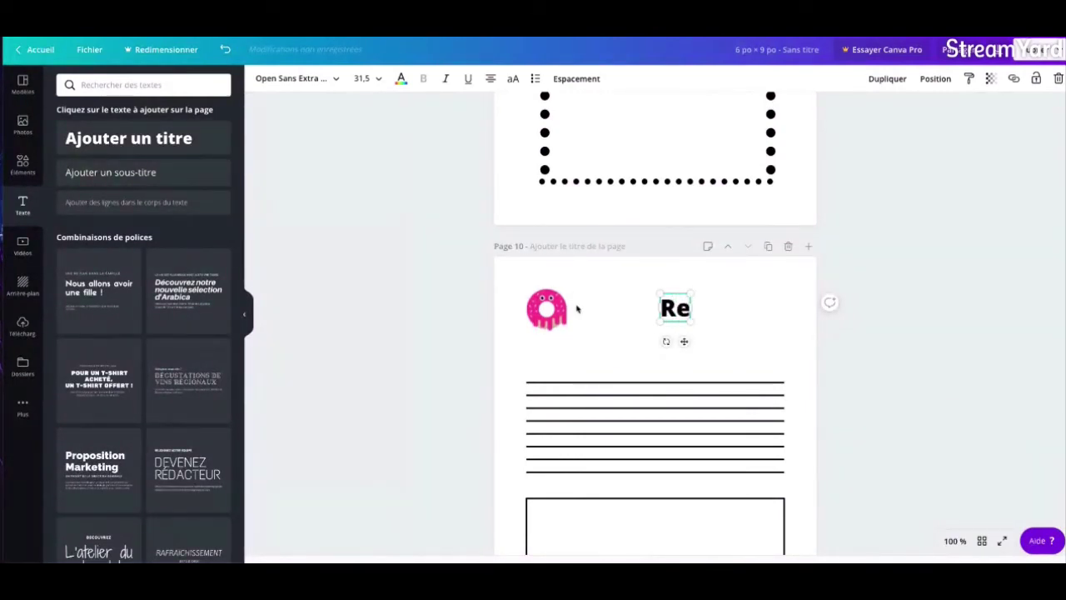
{"action": "type", "text": "cett"}
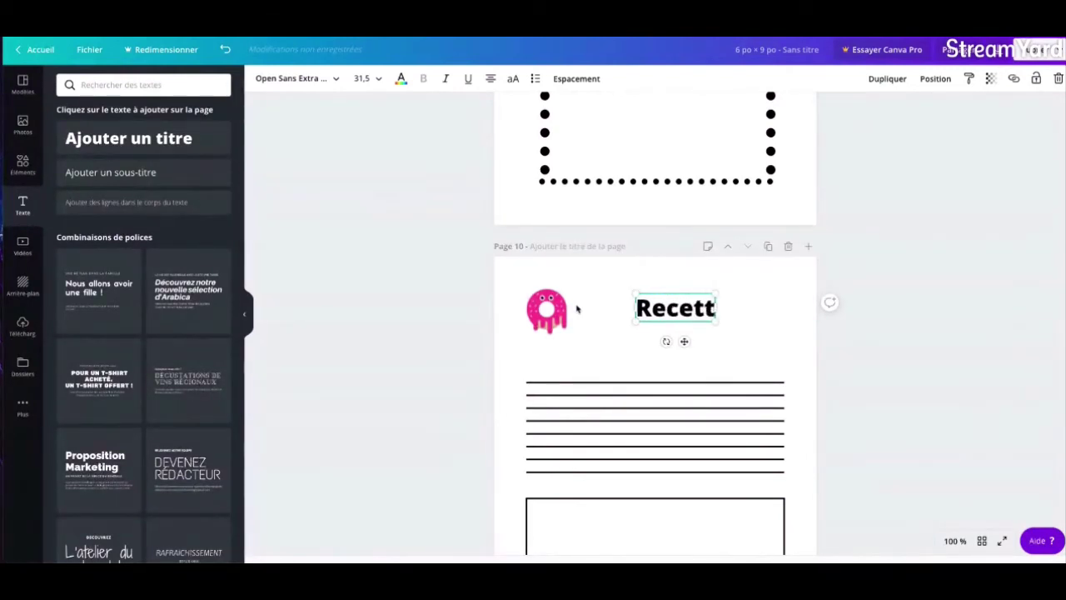
{"action": "type", "text": "e sucrée"}
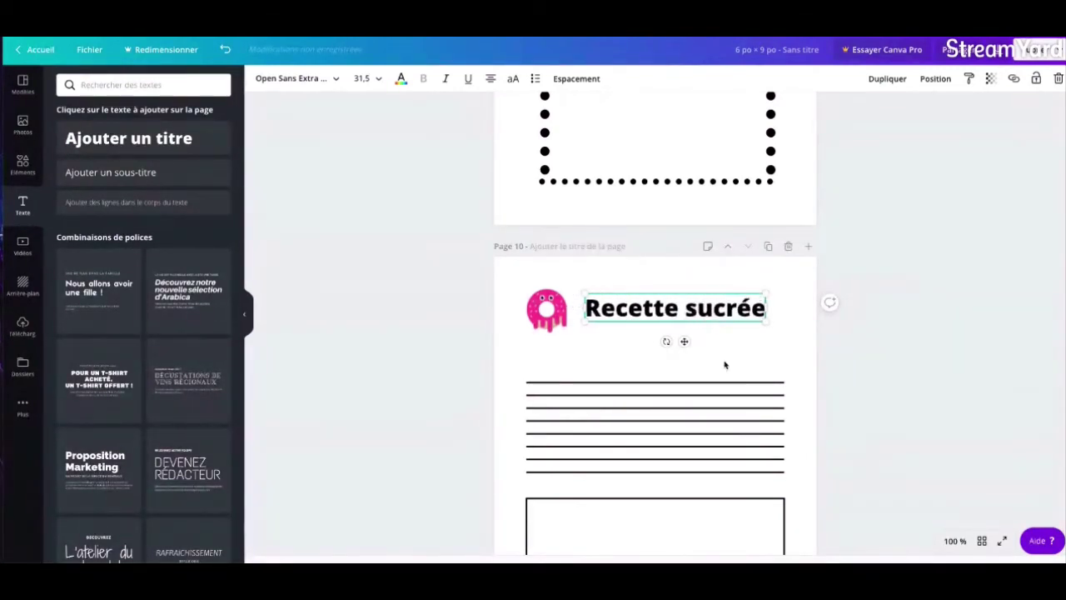
{"action": "left_click", "coordinate": [750, 361]}
{"action": "scroll", "coordinate": [797, 380], "scroll_direction": "down", "scroll_amount": 2}
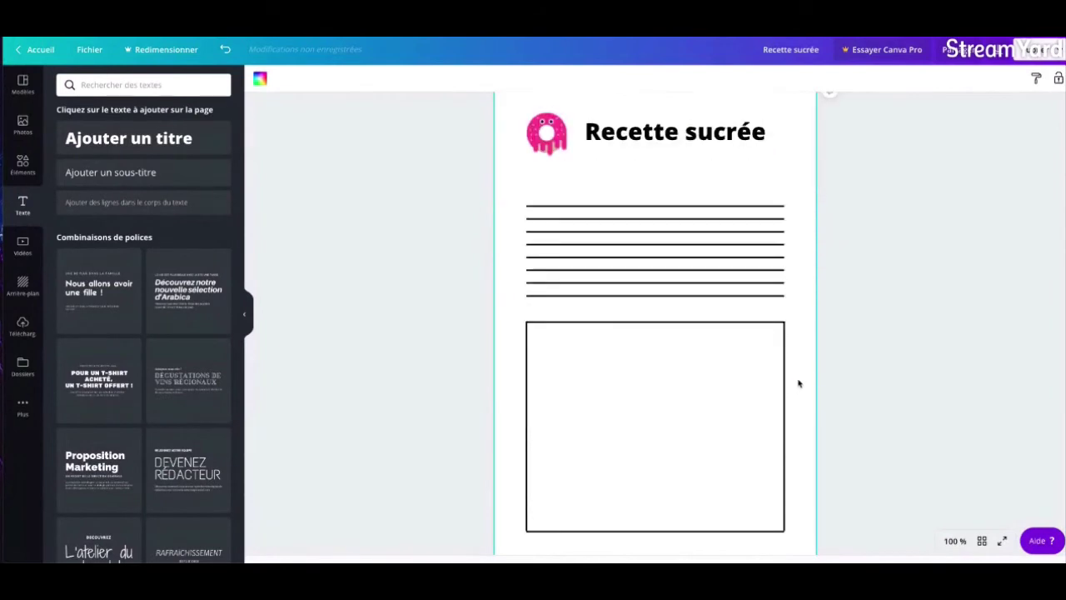
{"action": "scroll", "coordinate": [821, 376], "scroll_direction": "up", "scroll_amount": 1}
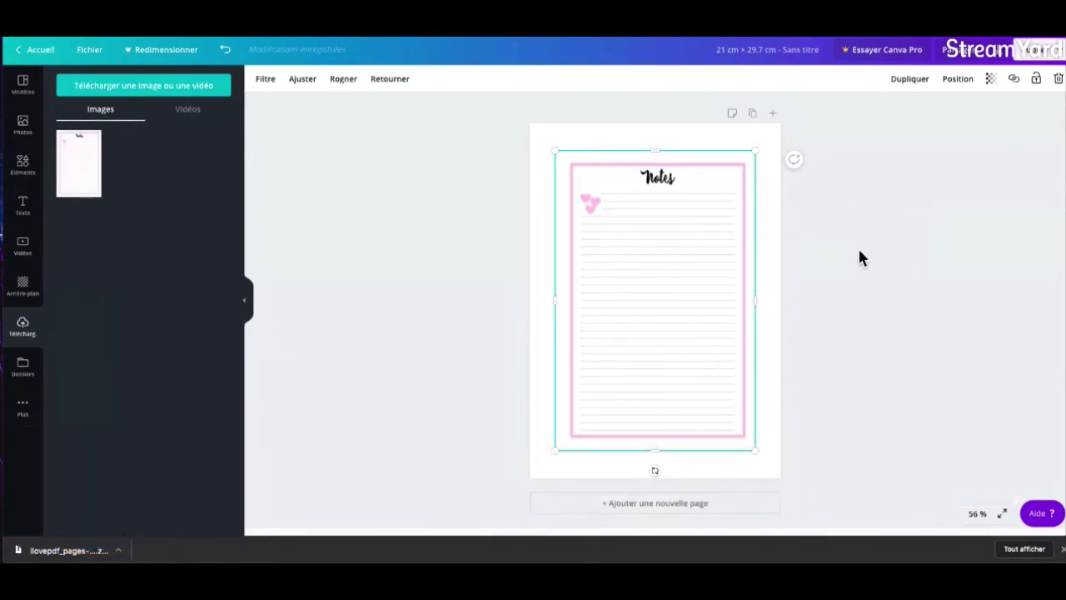
At 100 % zoom, try the Greyscale filter on the pink Notes page image, and apply the Street filter instead.
{"action": "left_click", "coordinate": [975, 513]}
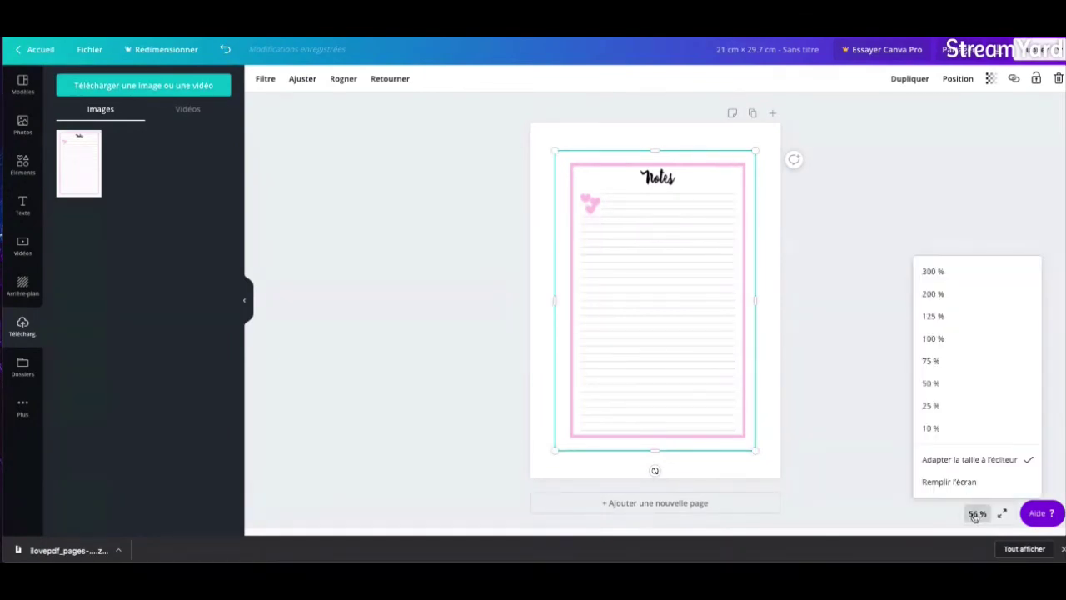
{"action": "left_click", "coordinate": [949, 338]}
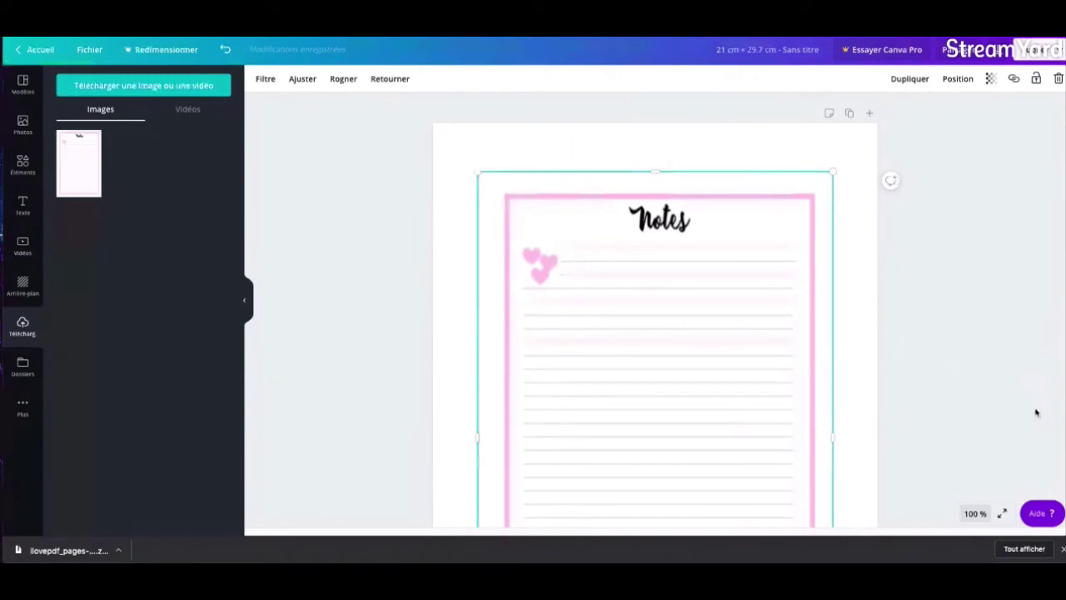
{"action": "left_click", "coordinate": [265, 78]}
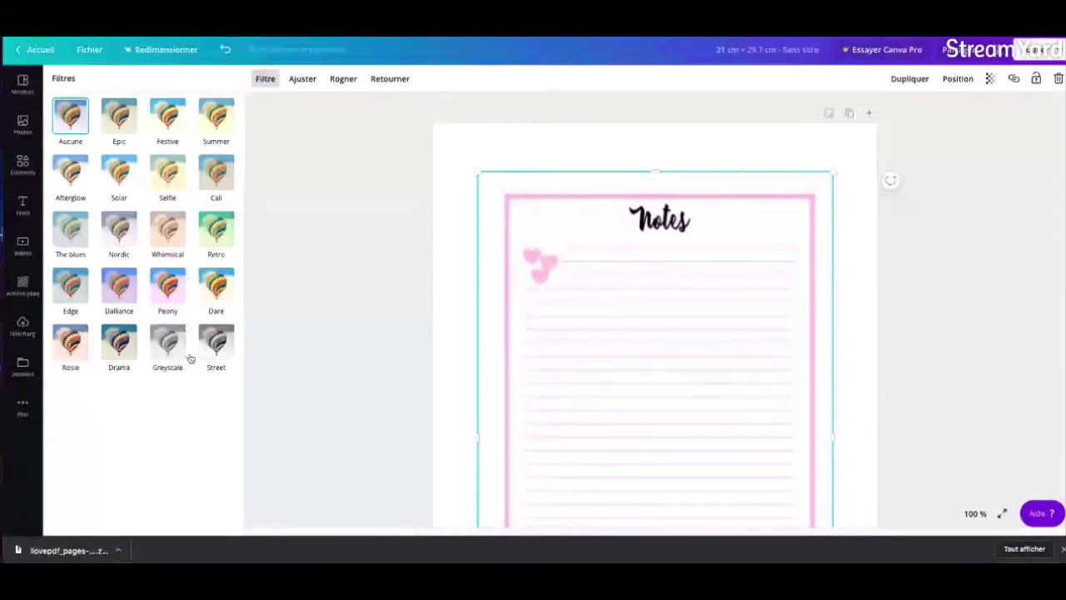
{"action": "left_click", "coordinate": [171, 346]}
{"action": "left_click", "coordinate": [219, 348]}
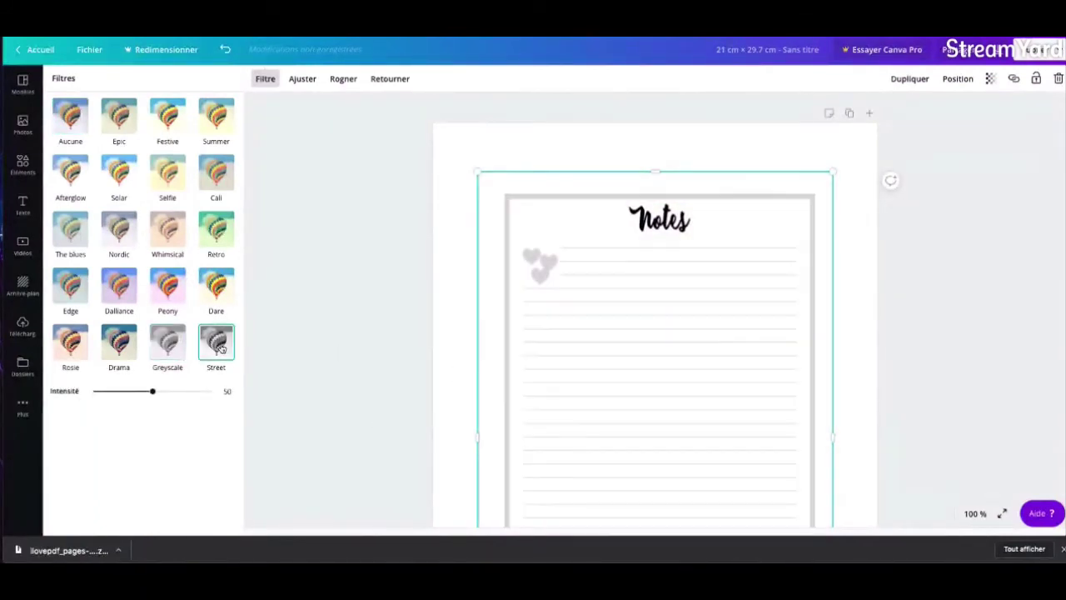
{"action": "scroll", "coordinate": [885, 336], "scroll_direction": "down", "scroll_amount": 3}
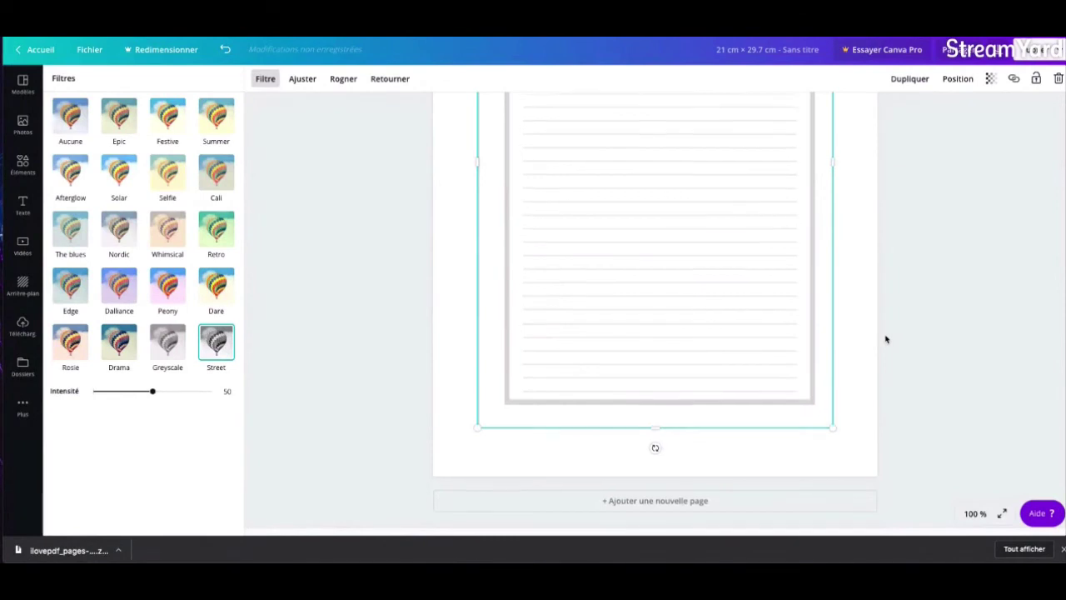
{"action": "scroll", "coordinate": [885, 339], "scroll_direction": "up", "scroll_amount": 3}
{"action": "scroll", "coordinate": [388, 442], "scroll_direction": "down", "scroll_amount": 2}
{"action": "scroll", "coordinate": [489, 396], "scroll_direction": "up", "scroll_amount": 2}
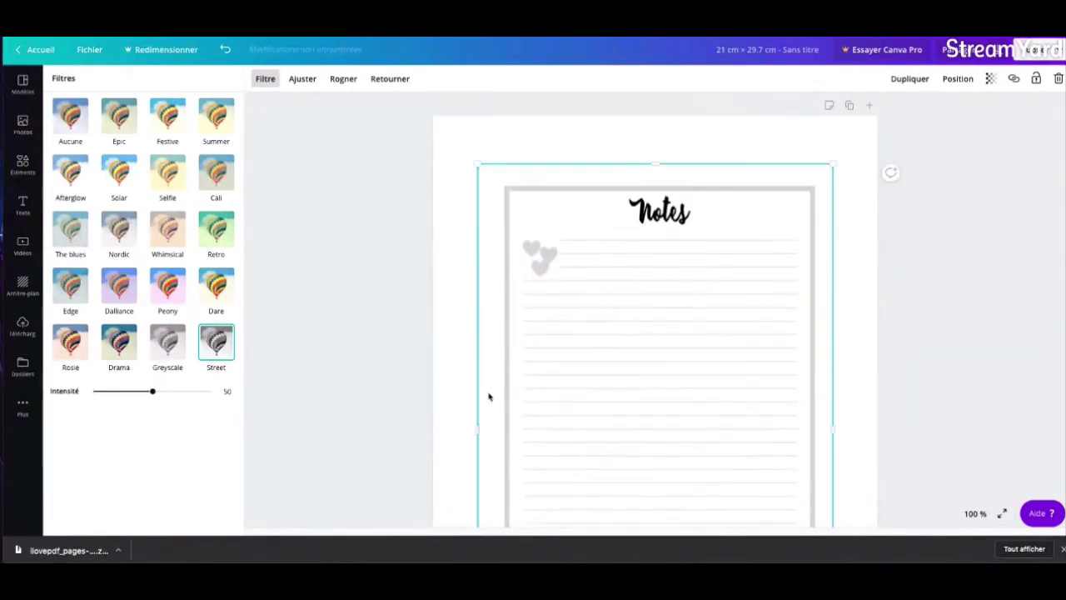
Set the Street filter's intensity on the Notes image to 82 and check the whole page.
{"action": "left_click_drag", "start_coordinate": [152, 391], "coordinate": [190, 391]}
{"action": "scroll", "coordinate": [911, 301], "scroll_direction": "down", "scroll_amount": 3}
{"action": "scroll", "coordinate": [923, 305], "scroll_direction": "up", "scroll_amount": 3}
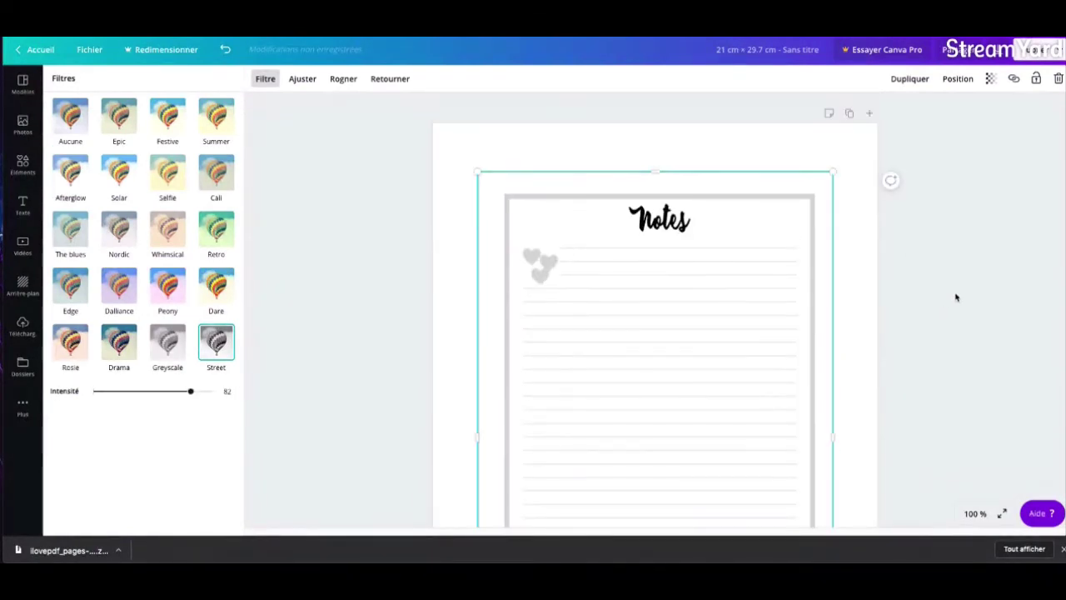
{"action": "left_click", "coordinate": [862, 336]}
{"action": "scroll", "coordinate": [935, 322], "scroll_direction": "down", "scroll_amount": 3}
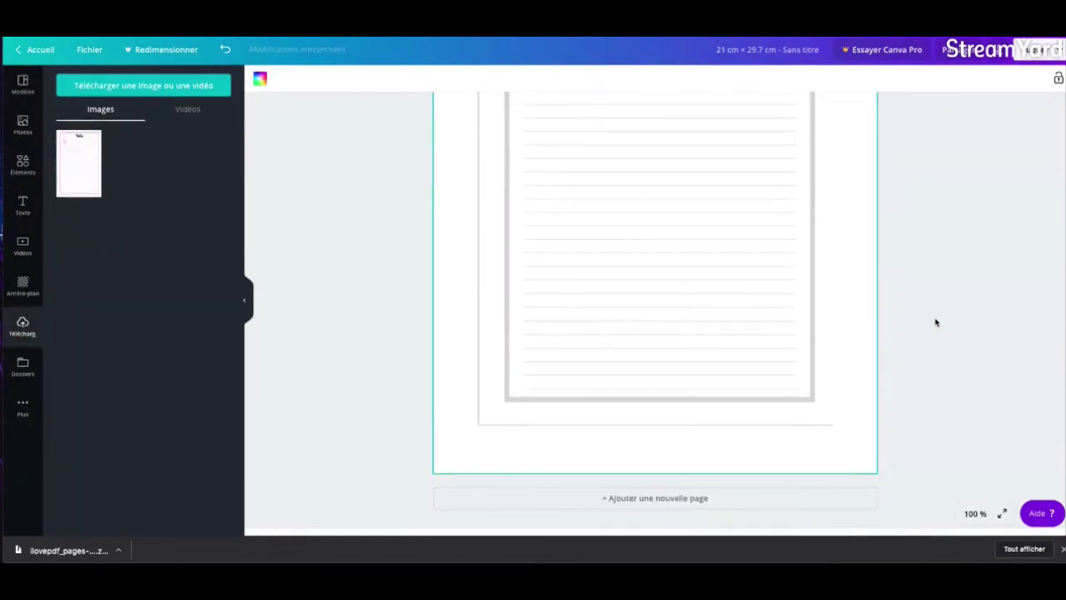
{"action": "scroll", "coordinate": [935, 322], "scroll_direction": "up", "scroll_amount": 3}
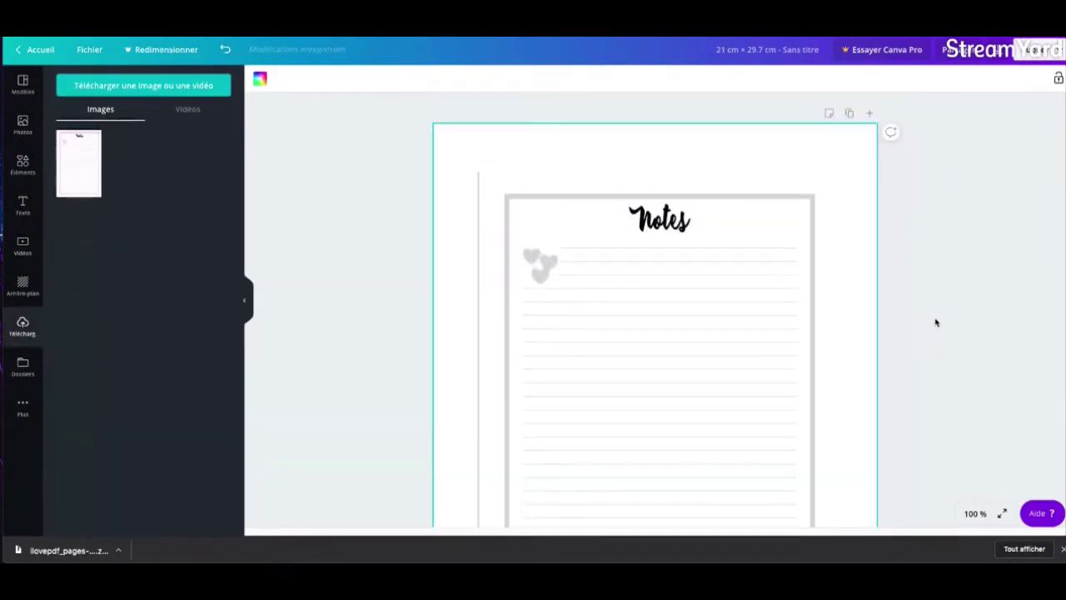
{"action": "key", "text": "Tab"}
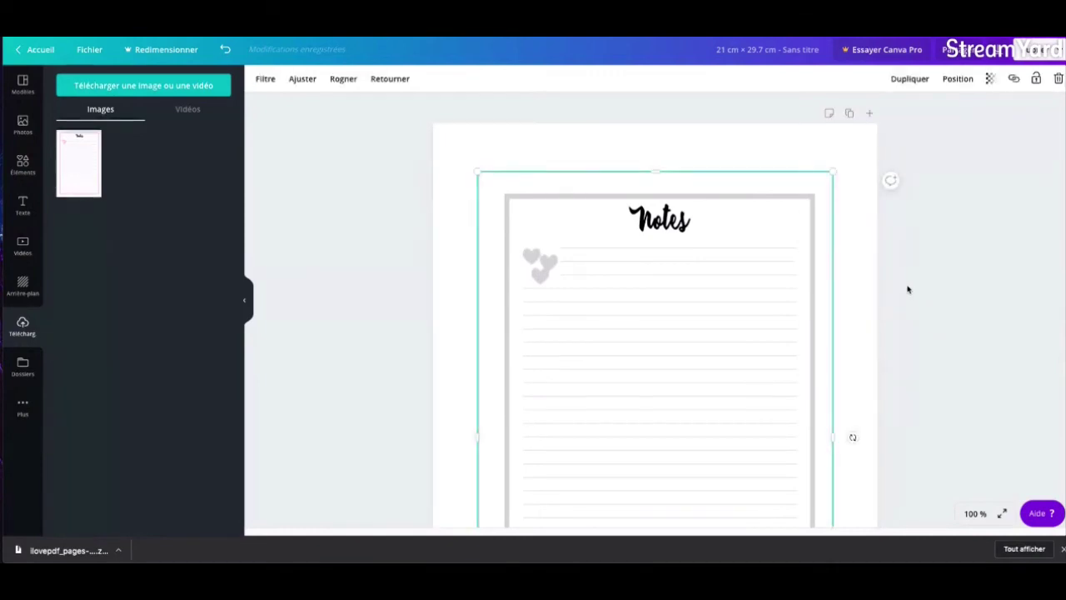
{"action": "scroll", "coordinate": [906, 269], "scroll_direction": "down", "scroll_amount": 3}
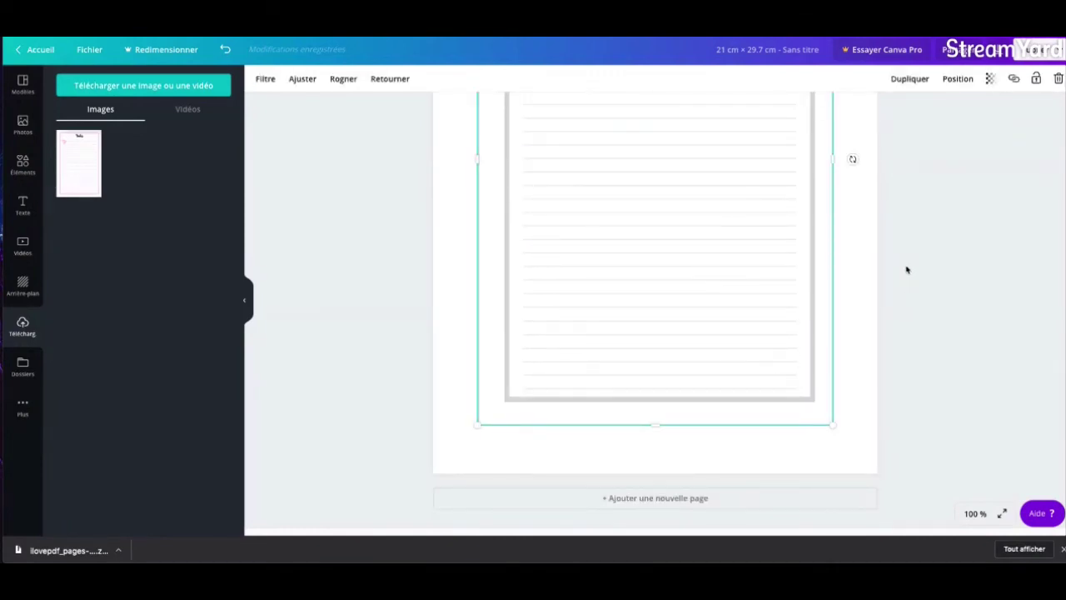
{"action": "scroll", "coordinate": [906, 269], "scroll_direction": "up", "scroll_amount": 3}
{"action": "scroll", "coordinate": [906, 269], "scroll_direction": "down", "scroll_amount": 3}
{"action": "left_click", "coordinate": [911, 80]}
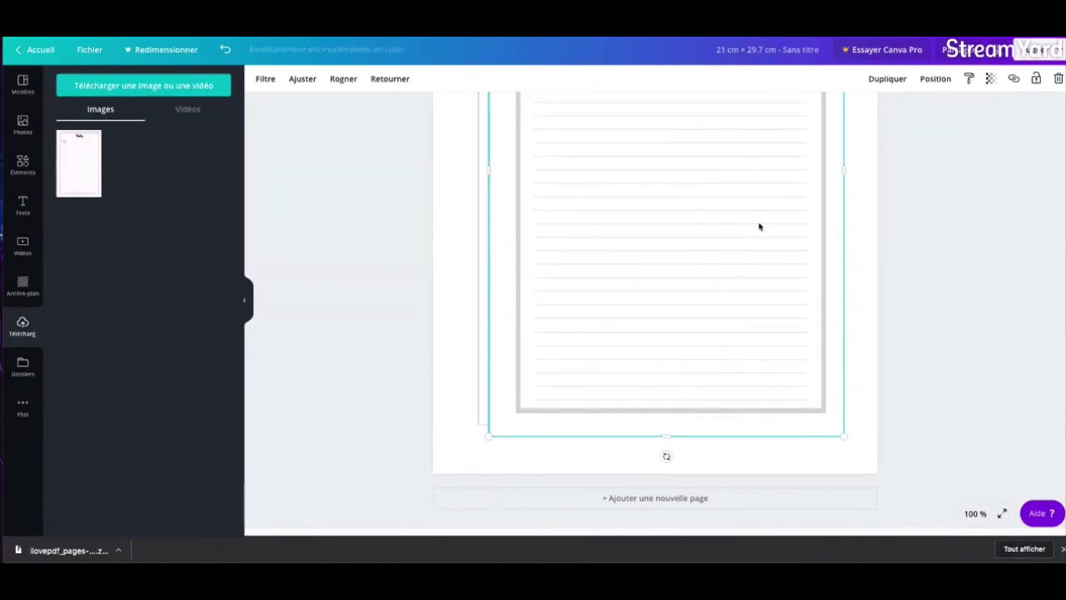
{"action": "key", "text": "Delete"}
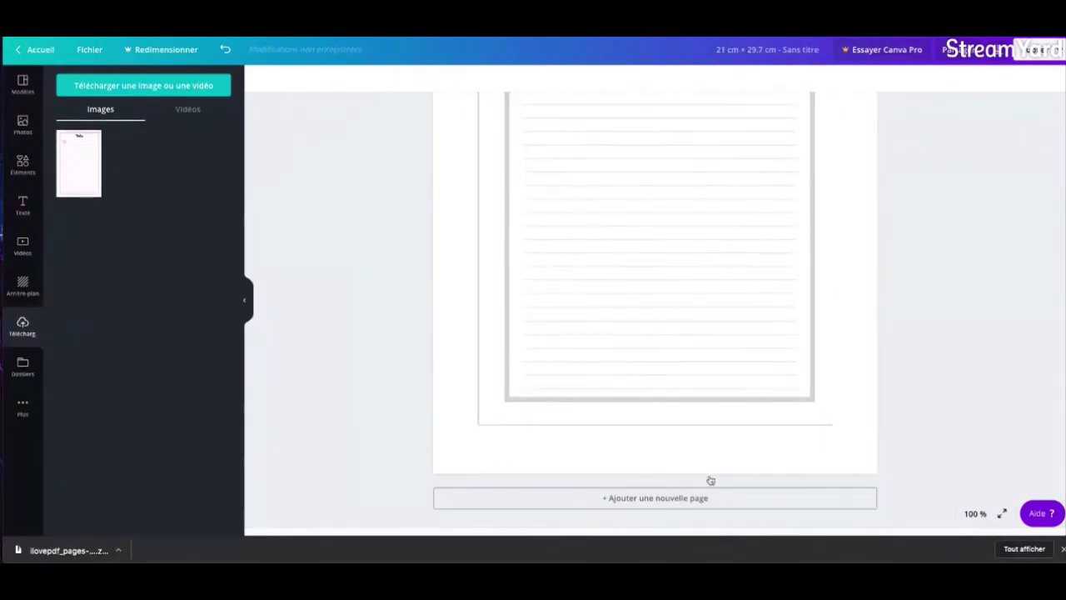
Duplicate the black and white Notes page three times and look through the copies.
{"action": "scroll", "coordinate": [804, 392], "scroll_direction": "up", "scroll_amount": 3}
{"action": "left_click", "coordinate": [848, 112]}
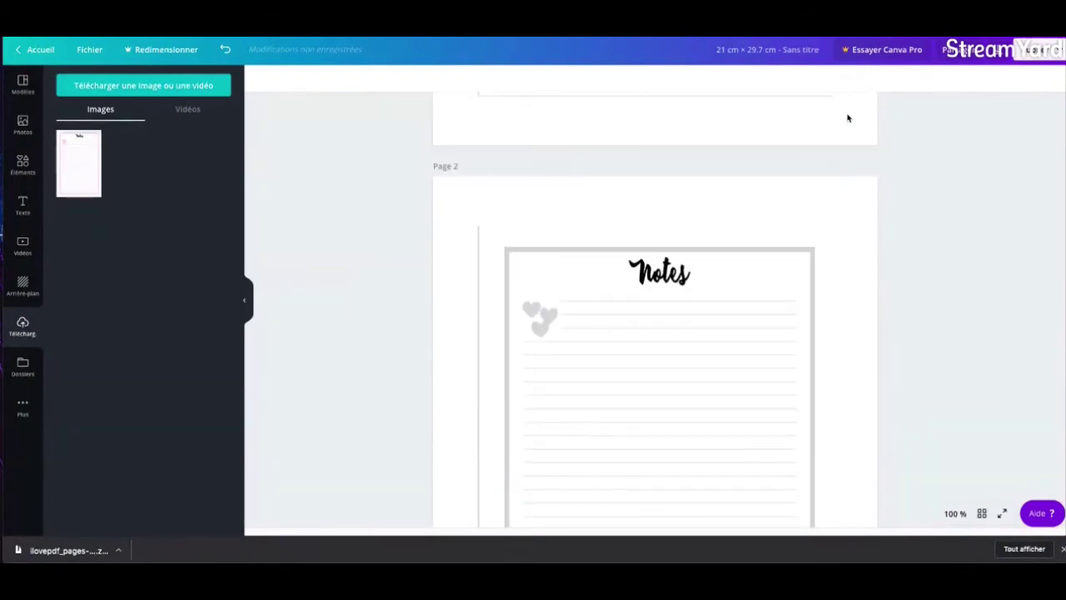
{"action": "left_click", "coordinate": [829, 114]}
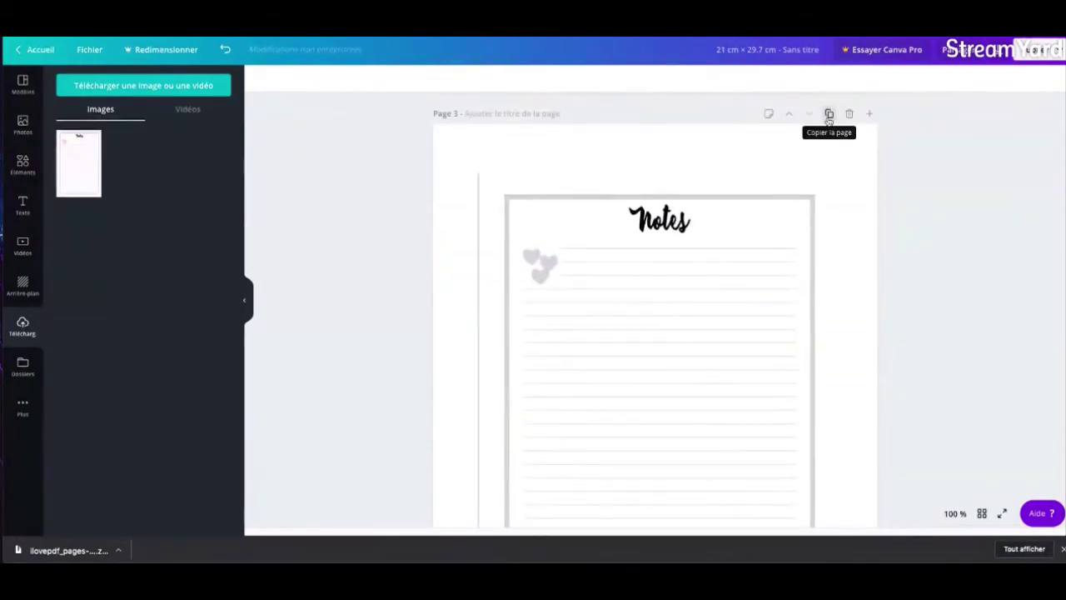
{"action": "left_click", "coordinate": [829, 116]}
{"action": "scroll", "coordinate": [881, 222], "scroll_direction": "down", "scroll_amount": 3}
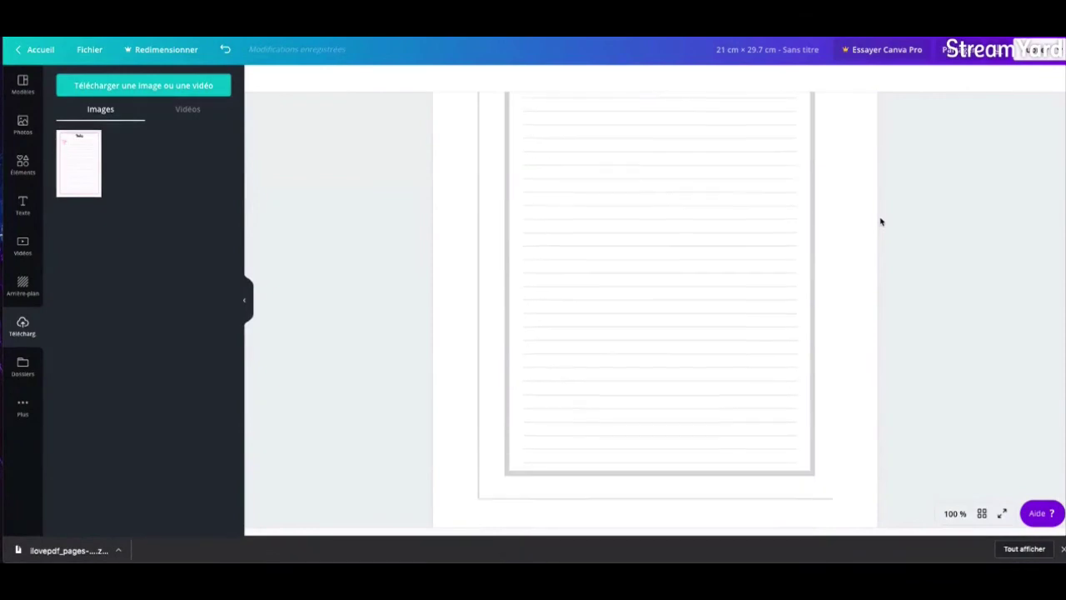
{"action": "scroll", "coordinate": [881, 221], "scroll_direction": "up", "scroll_amount": 5}
{"action": "scroll", "coordinate": [881, 221], "scroll_direction": "down", "scroll_amount": 5}
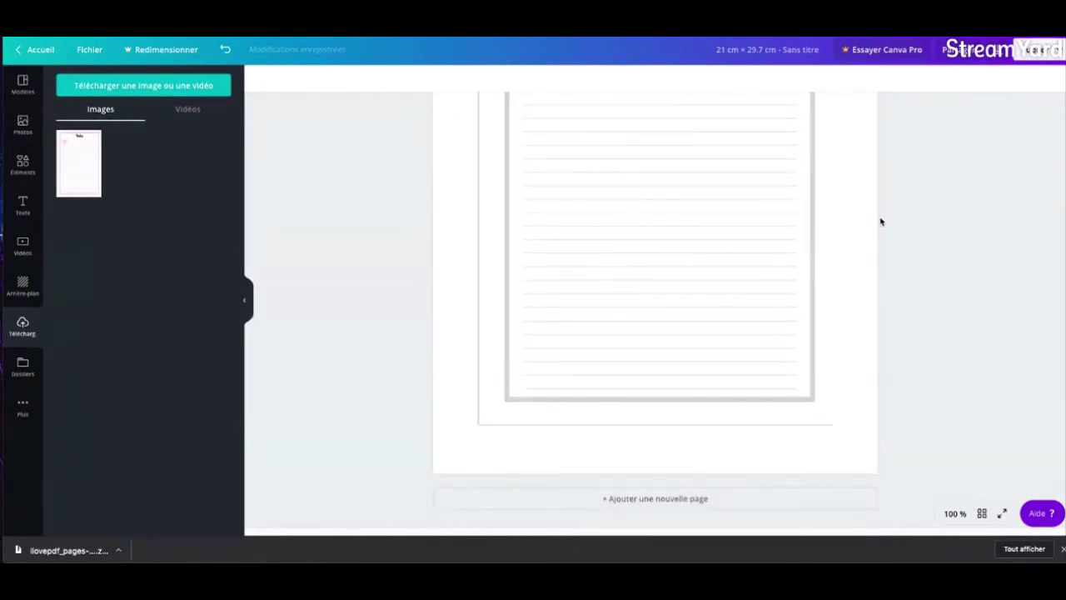
{"action": "scroll", "coordinate": [881, 221], "scroll_direction": "up", "scroll_amount": 1}
{"action": "scroll", "coordinate": [478, 148], "scroll_direction": "up", "scroll_amount": 1}
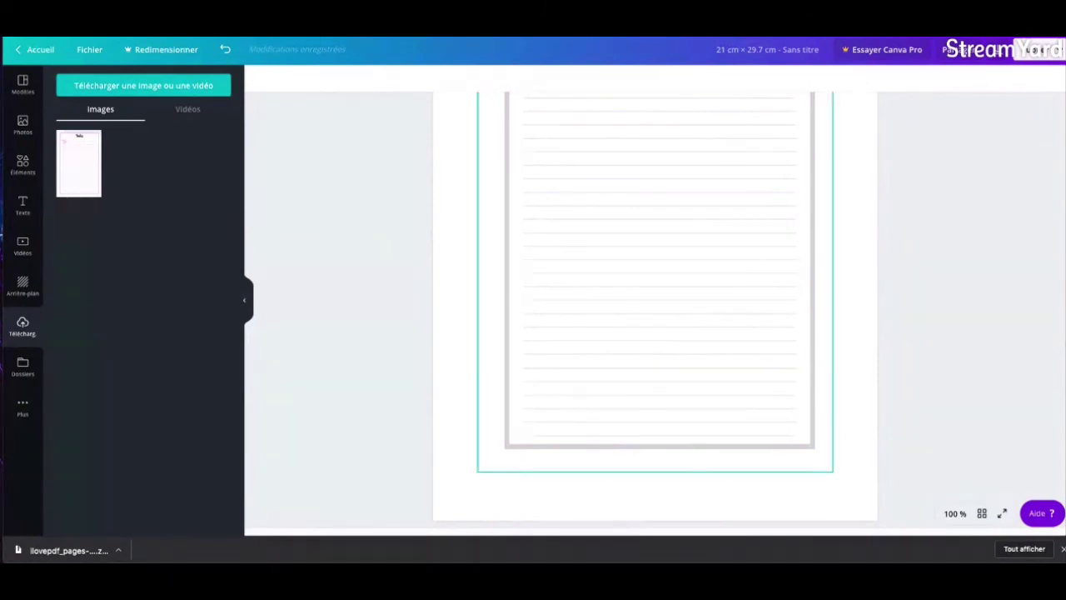
{"action": "scroll", "coordinate": [1016, 284], "scroll_direction": "up", "scroll_amount": 3}
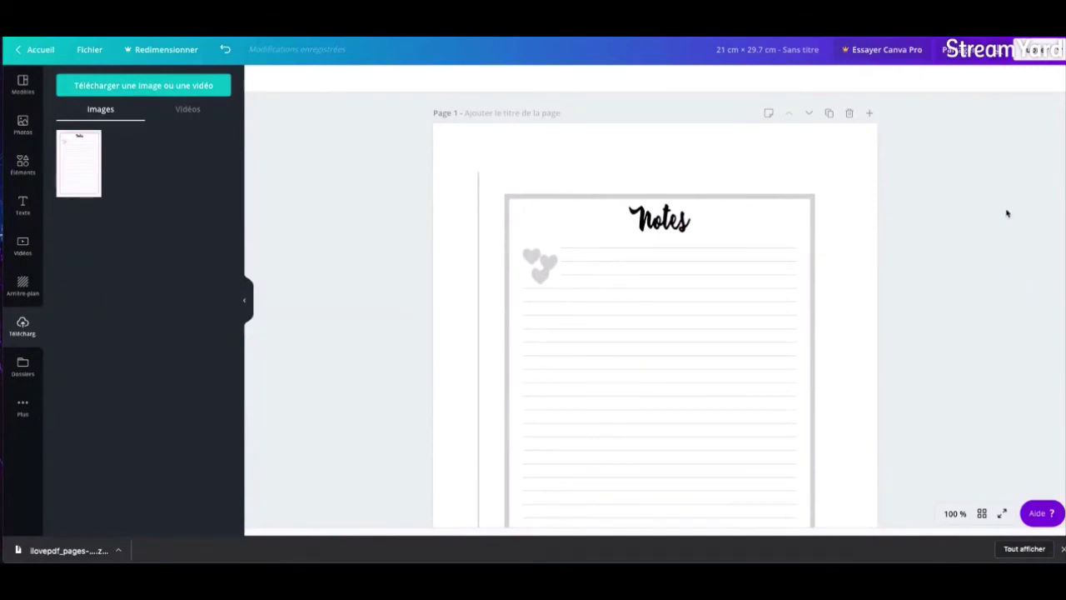
Switch to the White Lined Notebook eBook Cover design and copy the lined-paper graphic on page 2.
{"action": "key", "text": "ctrl+Tab"}
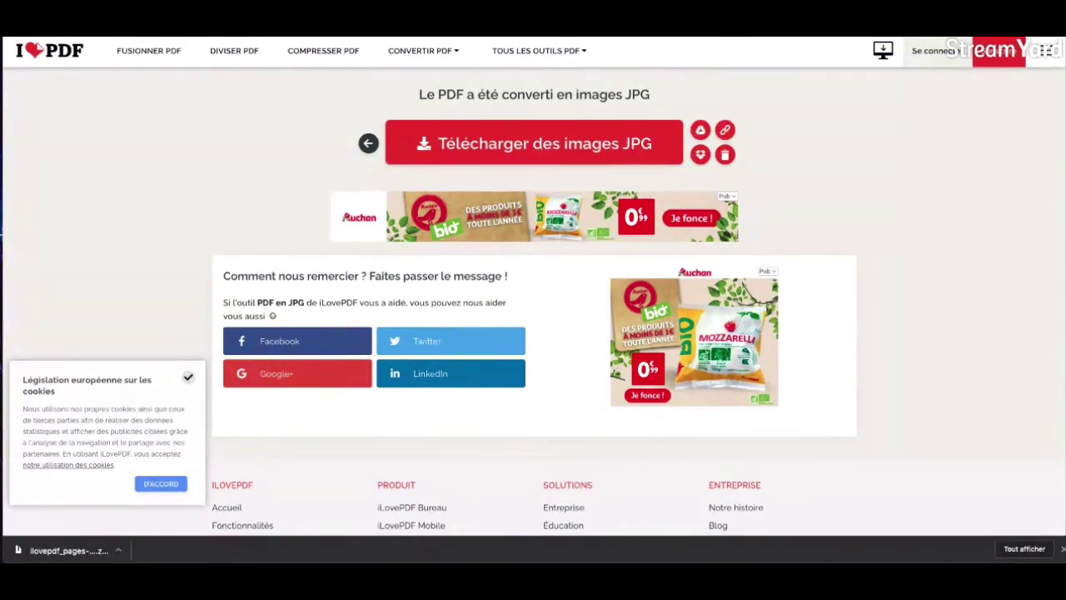
{"action": "key", "text": "ctrl+shift+Tab"}
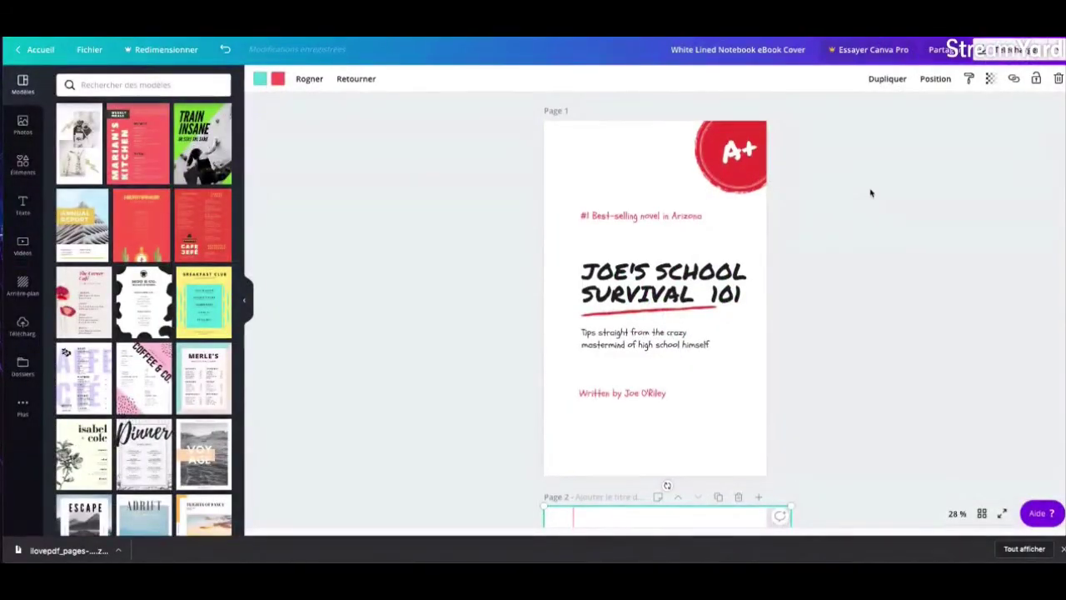
{"action": "scroll", "coordinate": [871, 191], "scroll_direction": "down", "scroll_amount": 5}
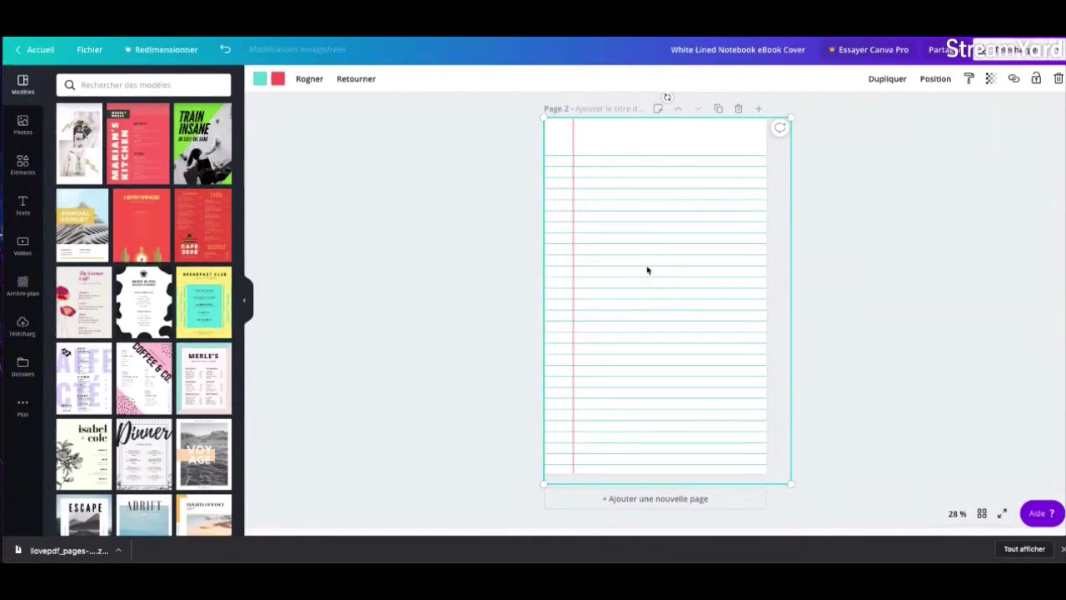
{"action": "right_click", "coordinate": [673, 200]}
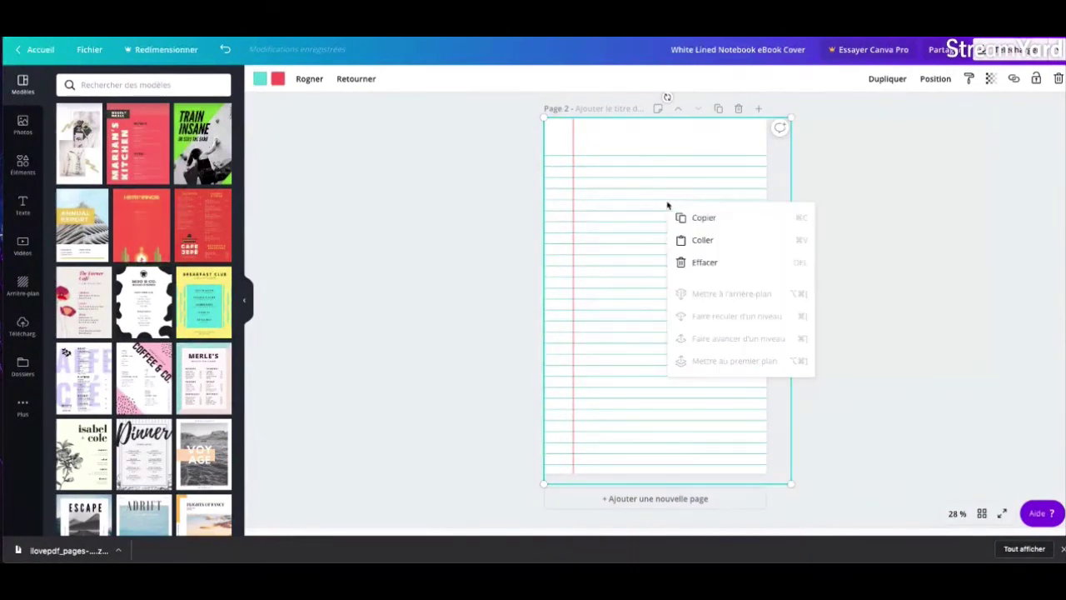
{"action": "left_click", "coordinate": [706, 215]}
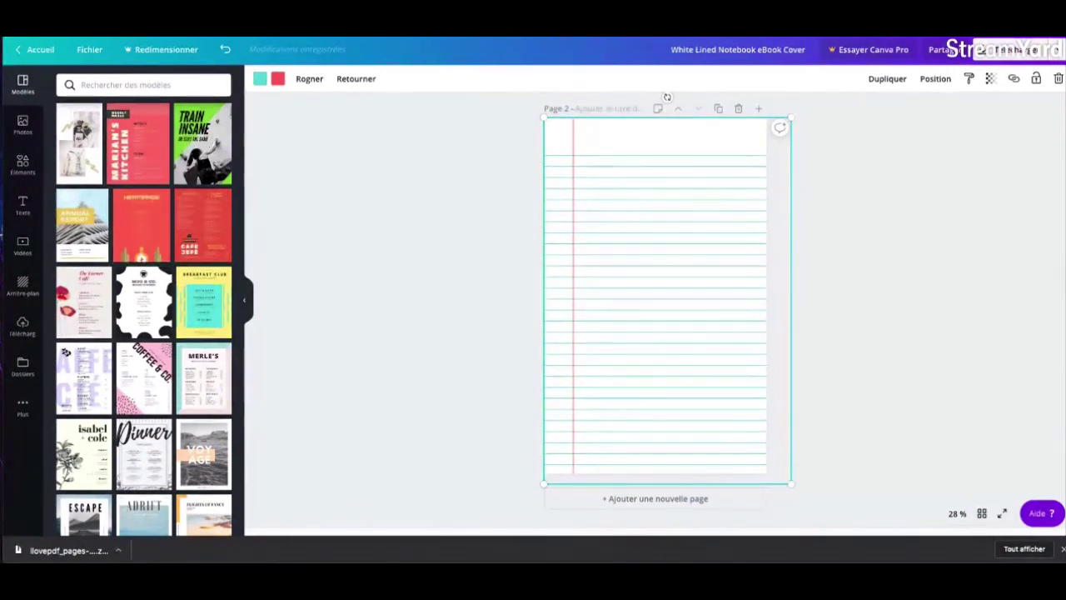
Return to the 21 × 29.7 cm Notes design, add a blank page at the end and paste the lined-paper graphic onto it.
{"action": "key", "text": "ctrl+Tab"}
{"action": "key", "text": "ctrl+v"}
{"action": "scroll", "coordinate": [590, 447], "scroll_direction": "down", "scroll_amount": 2}
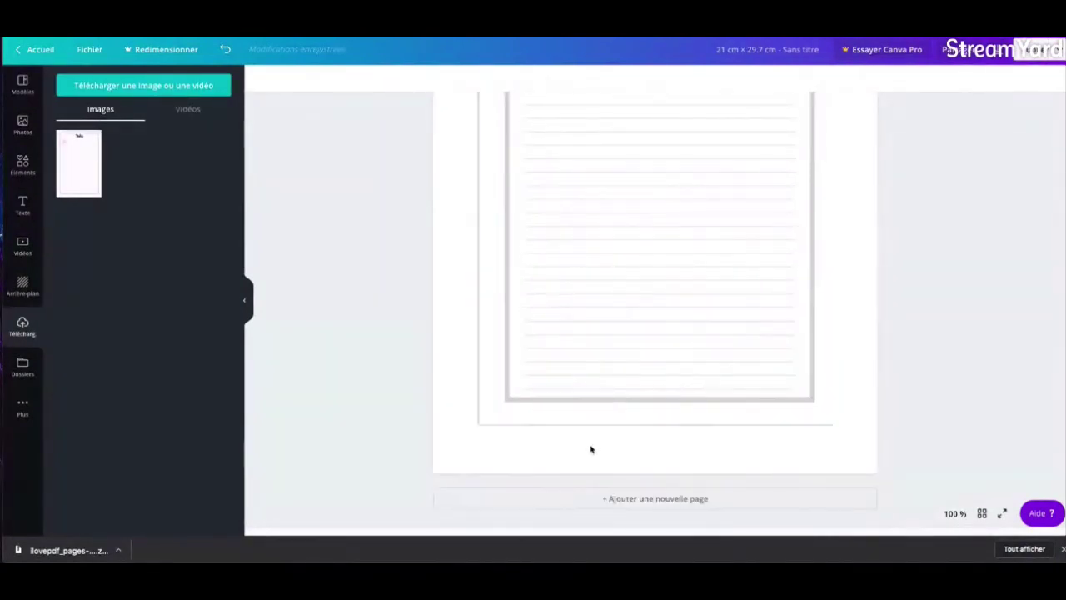
{"action": "left_click", "coordinate": [683, 499]}
{"action": "right_click", "coordinate": [671, 303]}
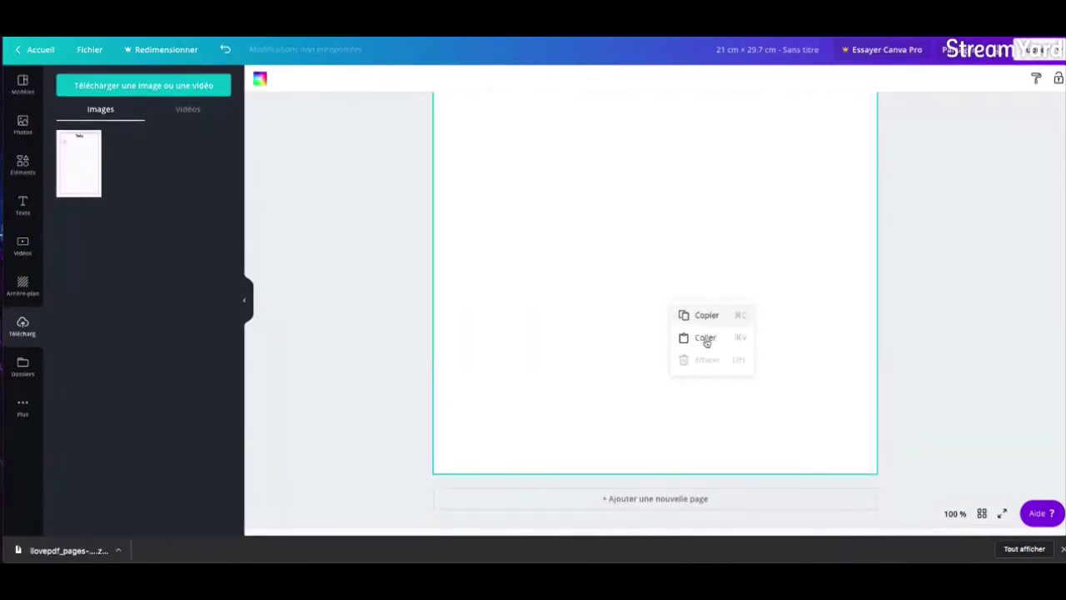
{"action": "left_click", "coordinate": [704, 338]}
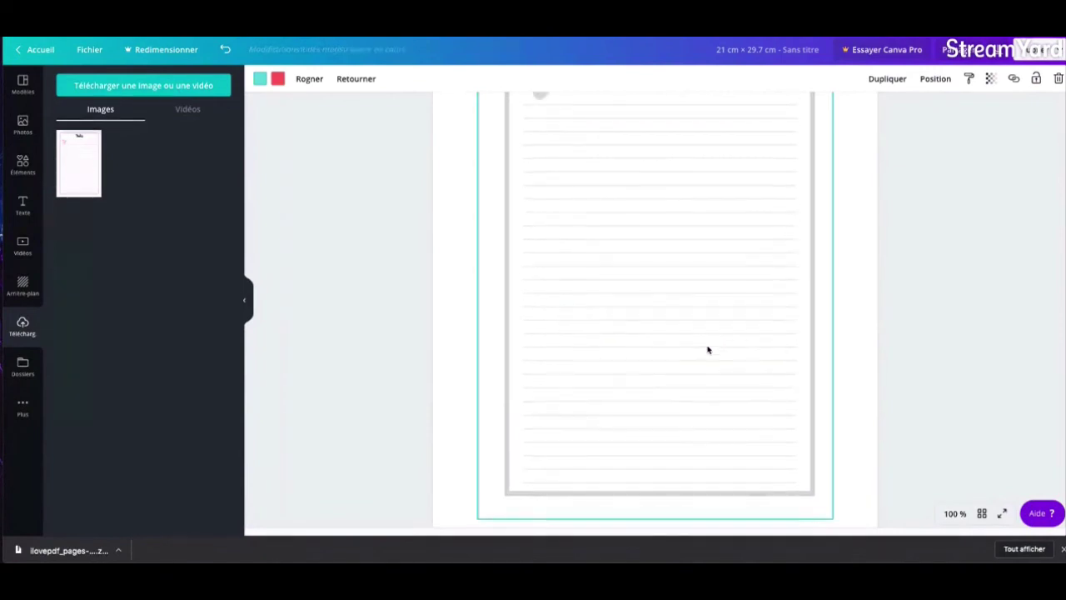
{"action": "scroll", "coordinate": [707, 350], "scroll_direction": "up", "scroll_amount": 3}
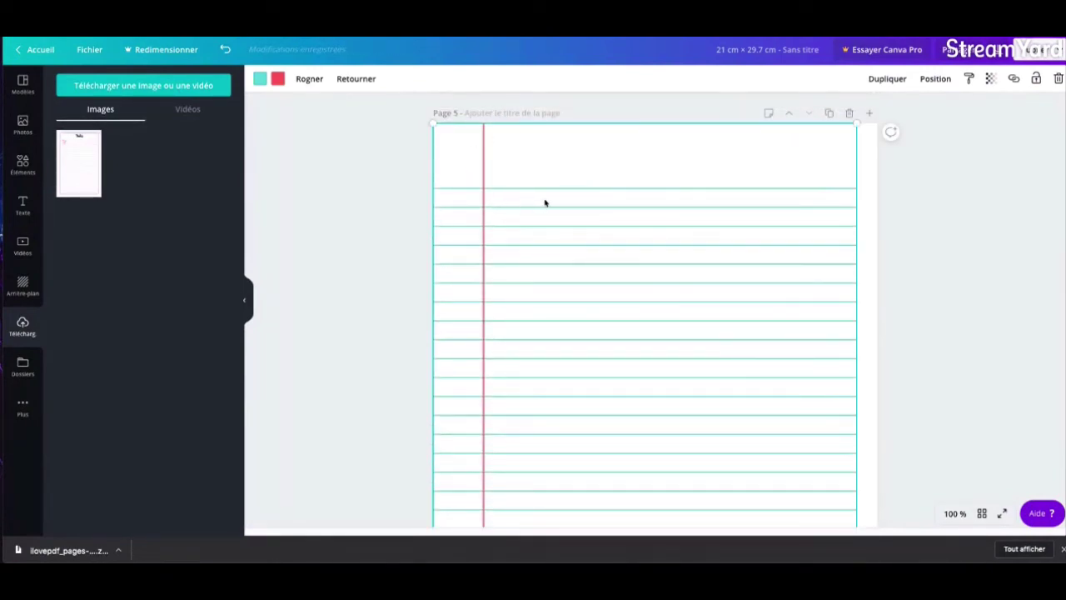
Recolour the lined-paper graphic on page 5 with black ruled lines and a dark grey margin line, and review the document's pages.
{"action": "left_click", "coordinate": [981, 235]}
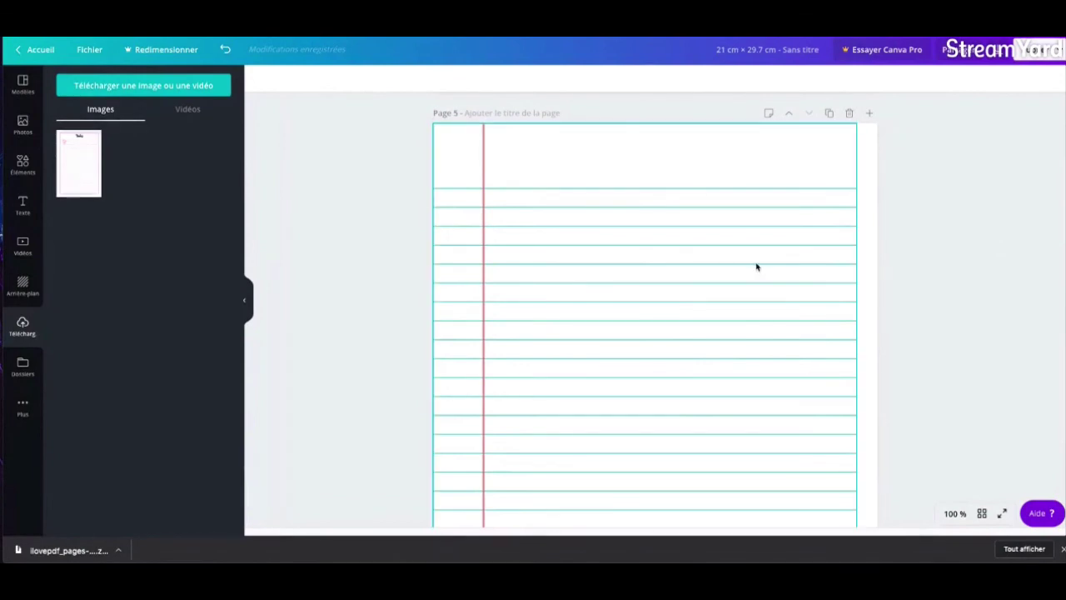
{"action": "left_click", "coordinate": [756, 266]}
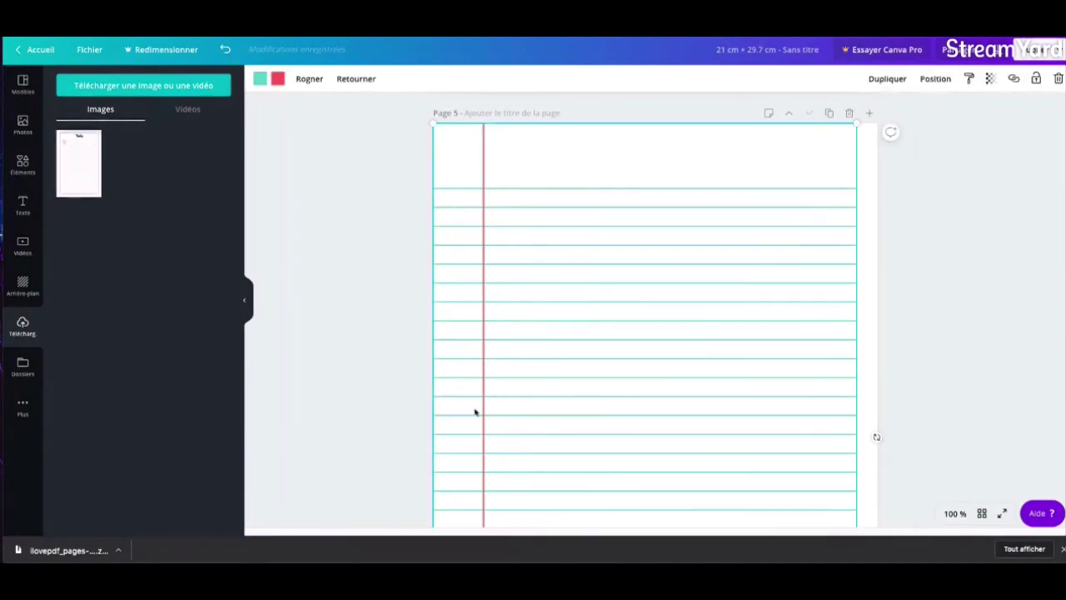
{"action": "left_click", "coordinate": [261, 79]}
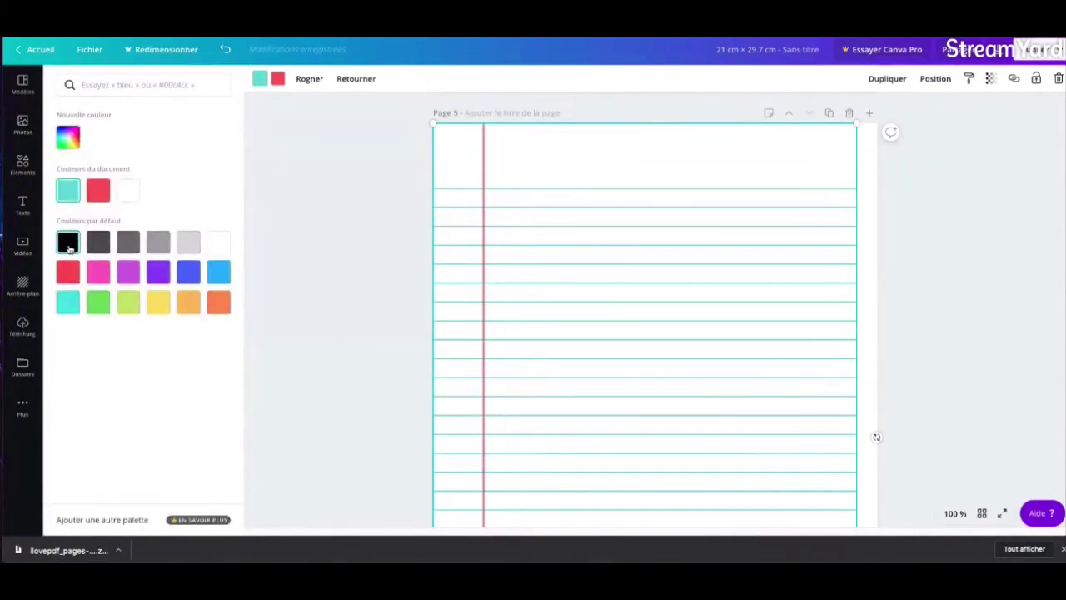
{"action": "left_click", "coordinate": [68, 242]}
{"action": "left_click", "coordinate": [278, 79]}
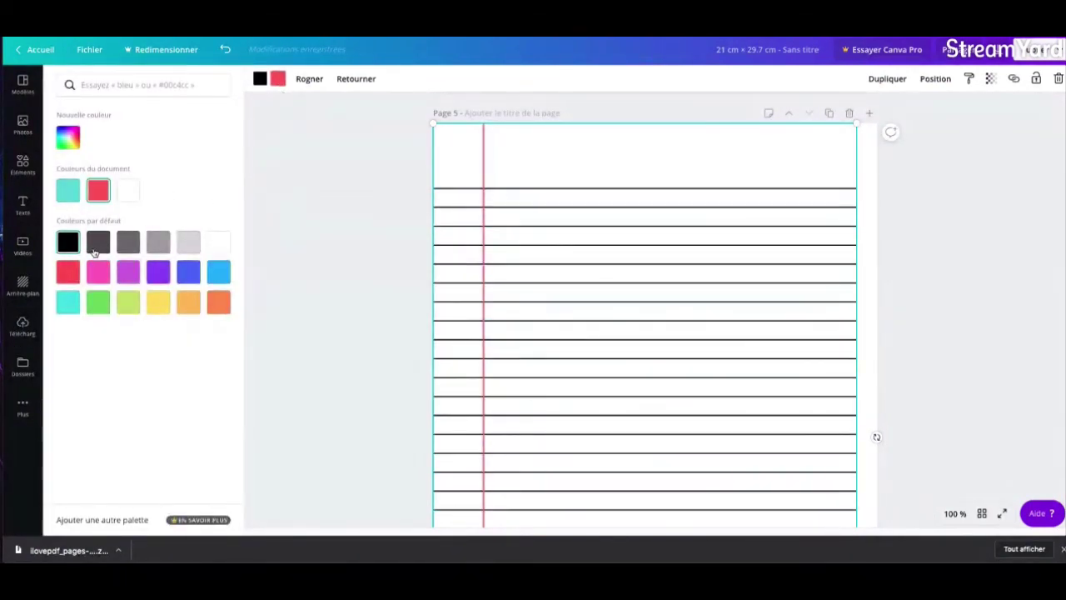
{"action": "left_click", "coordinate": [95, 244]}
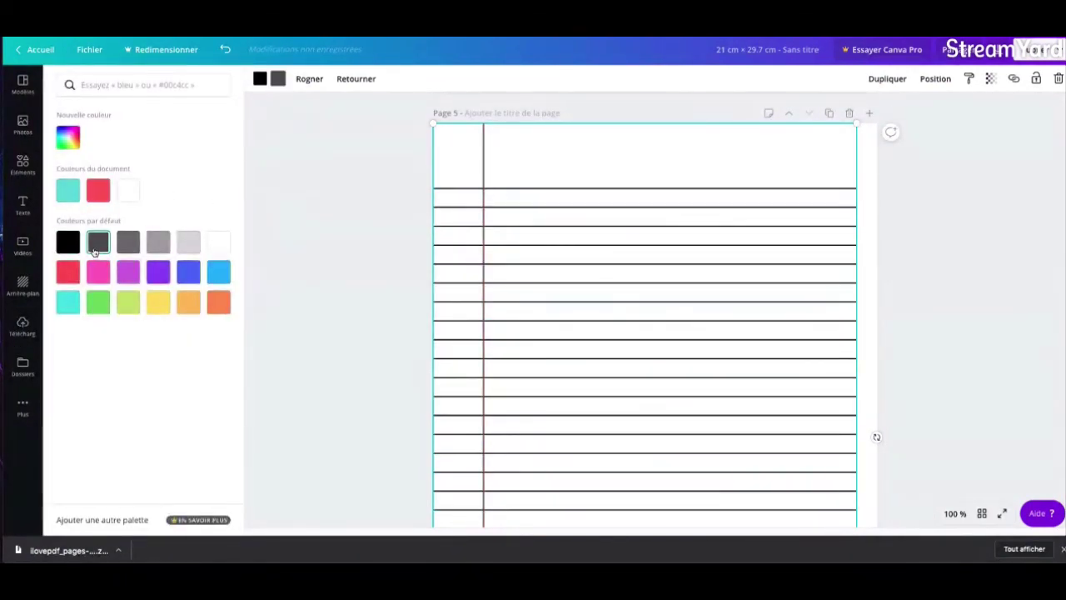
{"action": "key", "text": "Escape"}
{"action": "scroll", "coordinate": [955, 227], "scroll_direction": "down", "scroll_amount": 2}
{"action": "left_click", "coordinate": [955, 227]}
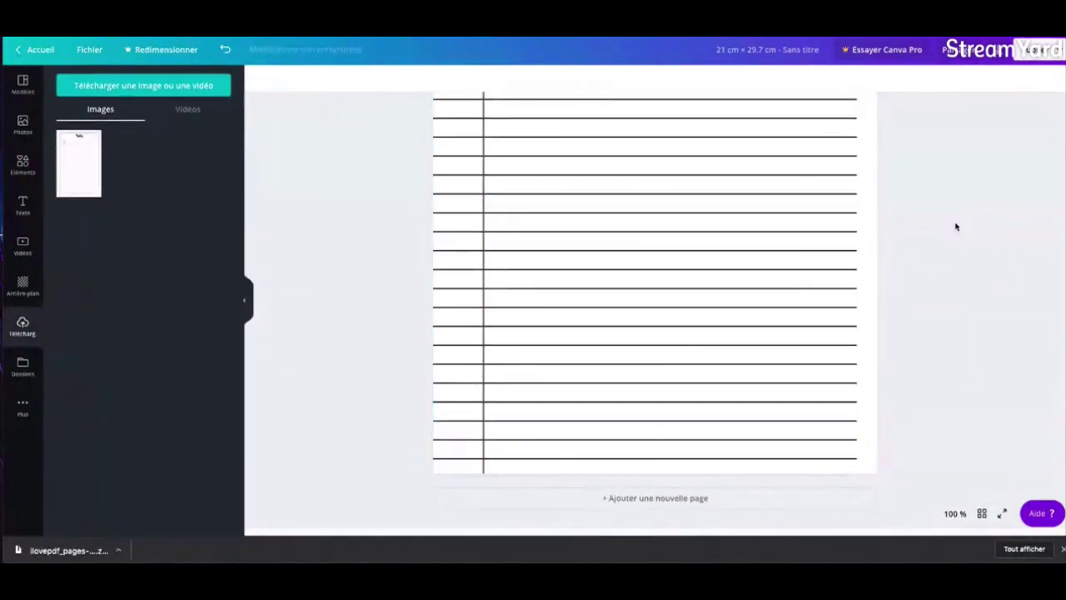
{"action": "scroll", "coordinate": [955, 226], "scroll_direction": "up", "scroll_amount": 2}
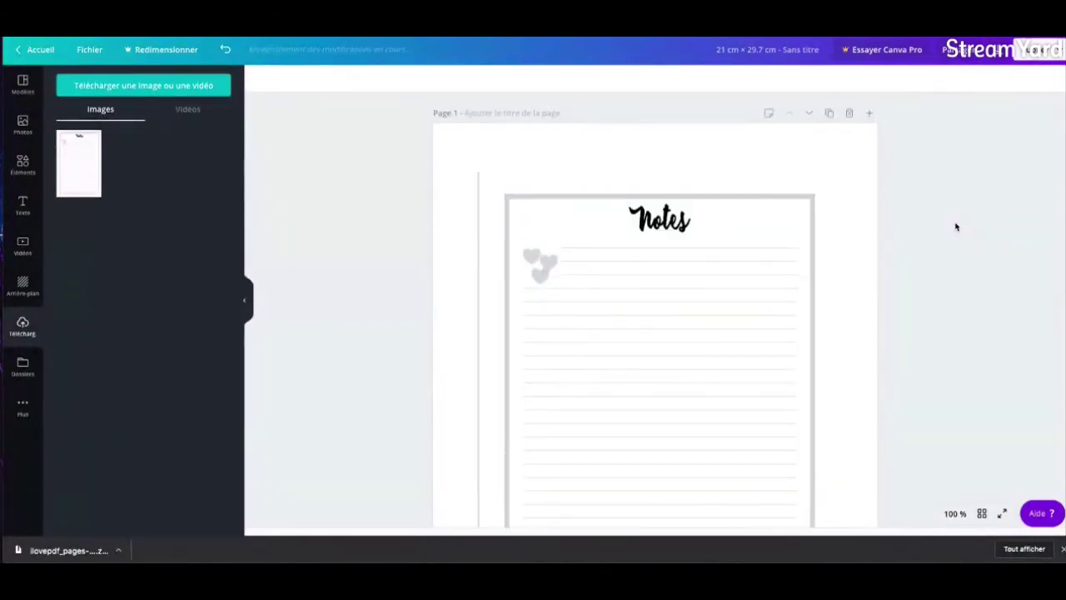
{"action": "scroll", "coordinate": [955, 226], "scroll_direction": "down", "scroll_amount": 3}
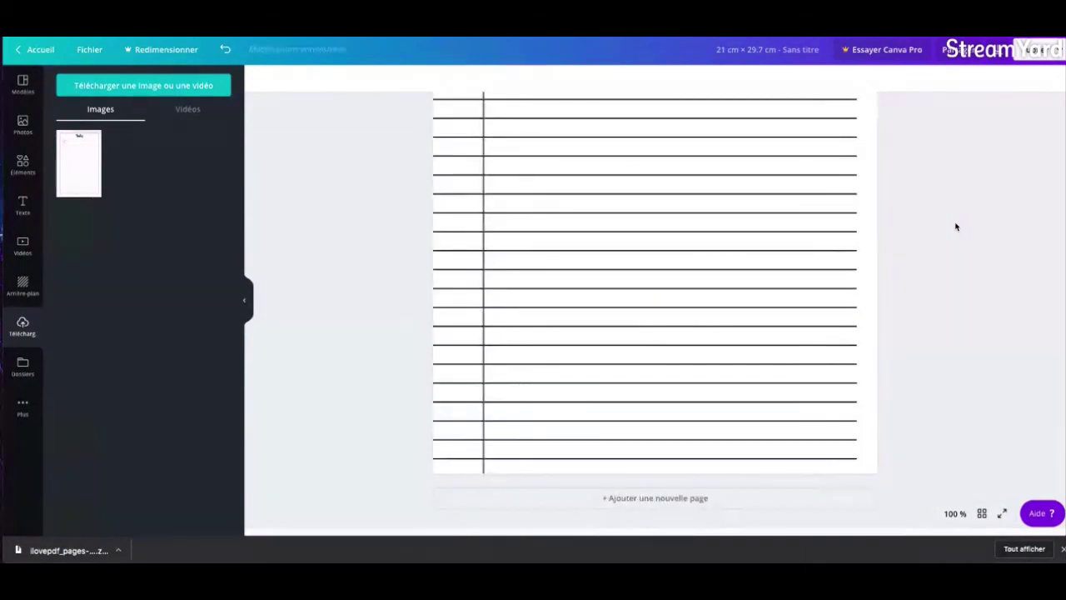